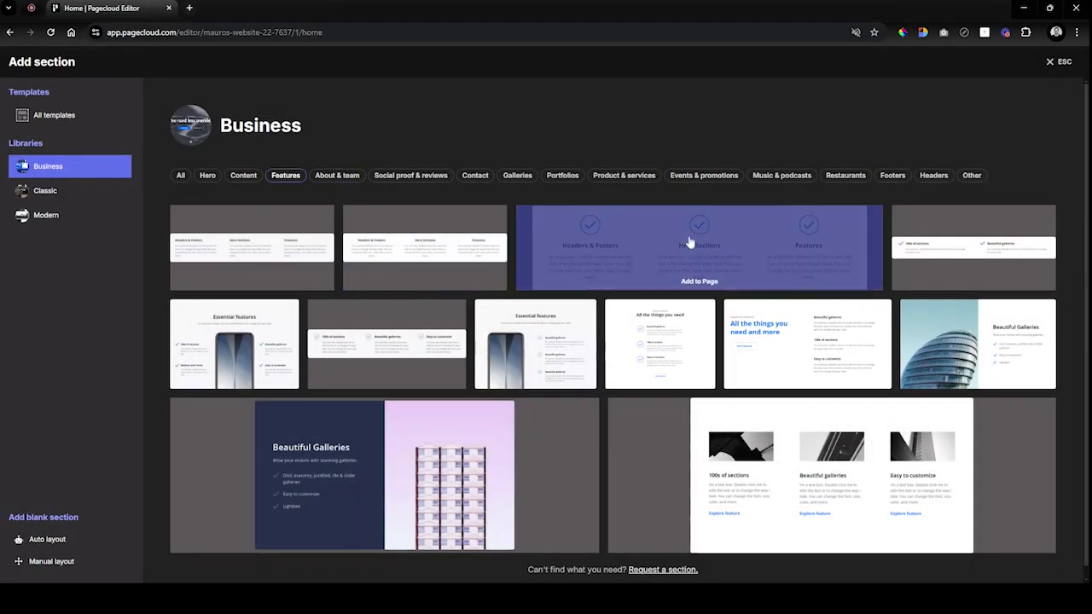
Add the three-column checkmark features section to the page, followed by the white "Our customers say it best" testimonial section from the Business library.
{"action": "left_click", "coordinate": [691, 242]}
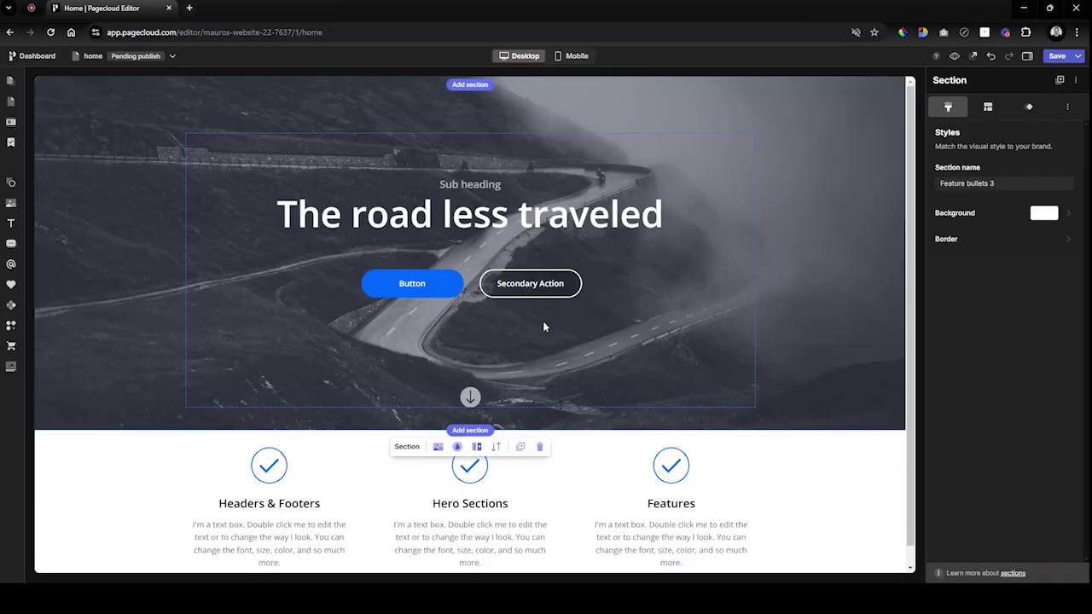
{"action": "left_click", "coordinate": [471, 568]}
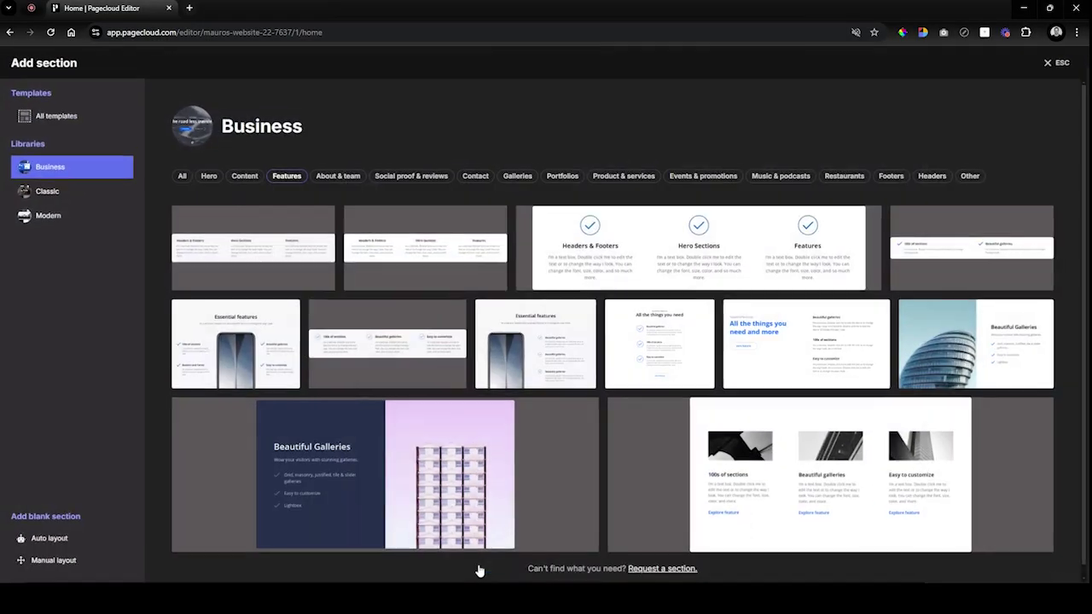
{"action": "left_click", "coordinate": [397, 177]}
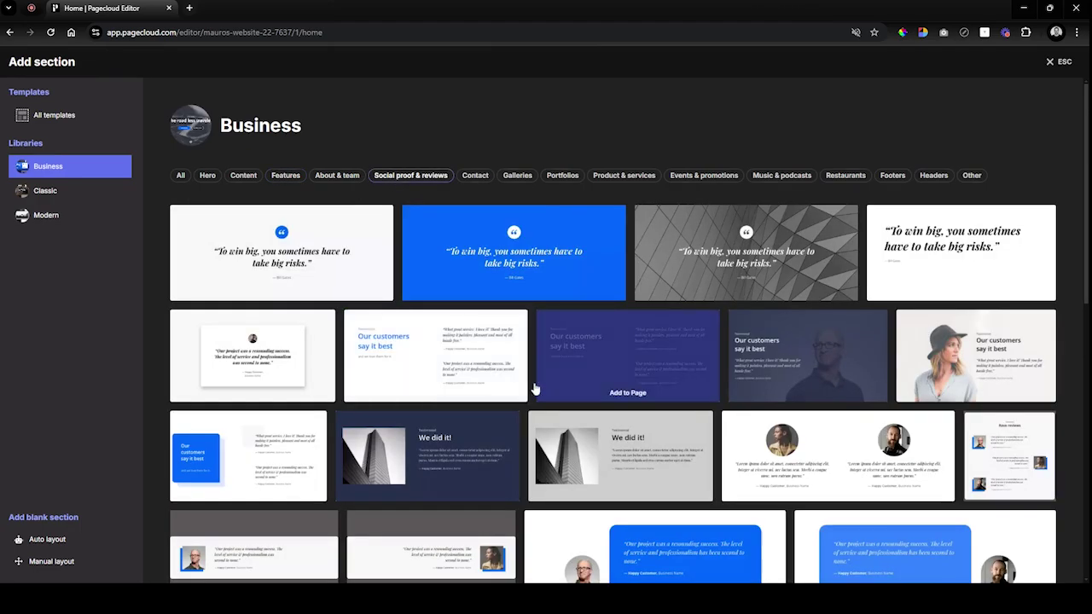
{"action": "left_click", "coordinate": [453, 347]}
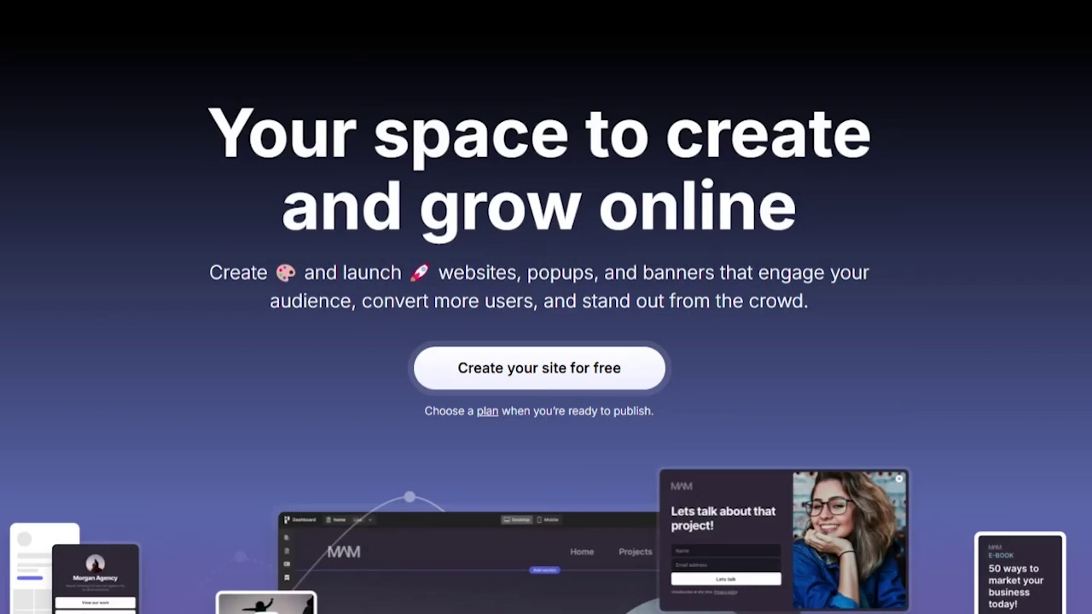
{"action": "scroll", "coordinate": [546, 349], "scroll_direction": "down", "scroll_amount": 4}
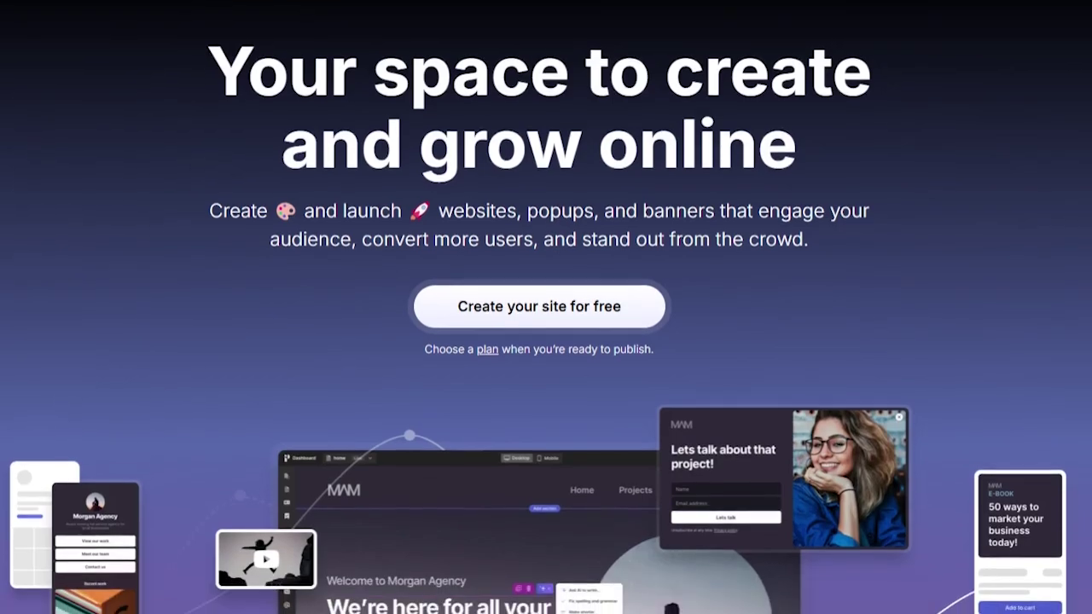
{"action": "scroll", "coordinate": [546, 350], "scroll_direction": "down", "scroll_amount": 4}
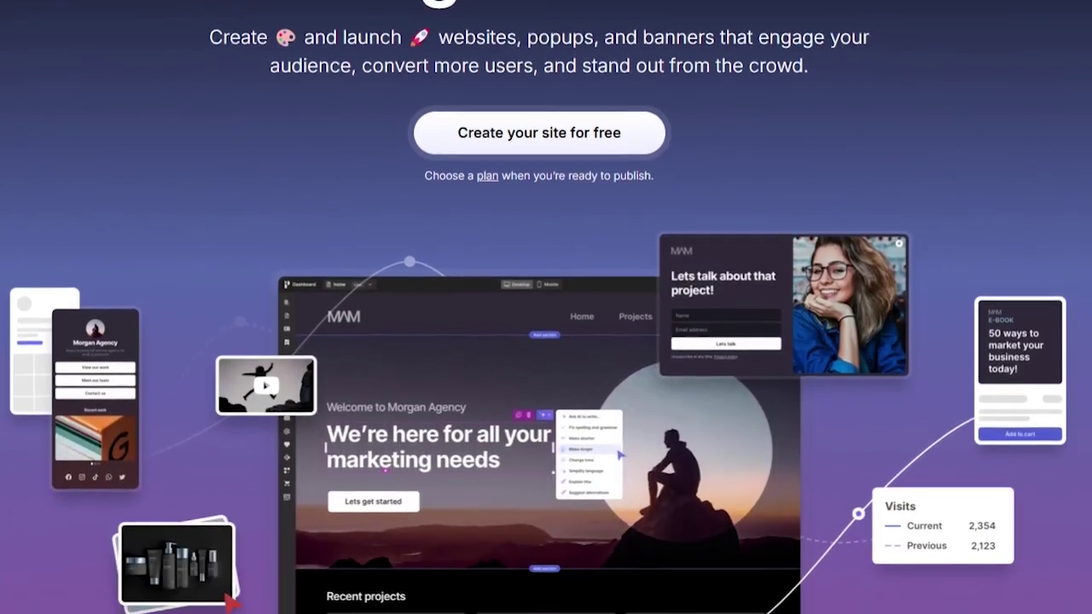
{"action": "scroll", "coordinate": [546, 349], "scroll_direction": "down", "scroll_amount": 3}
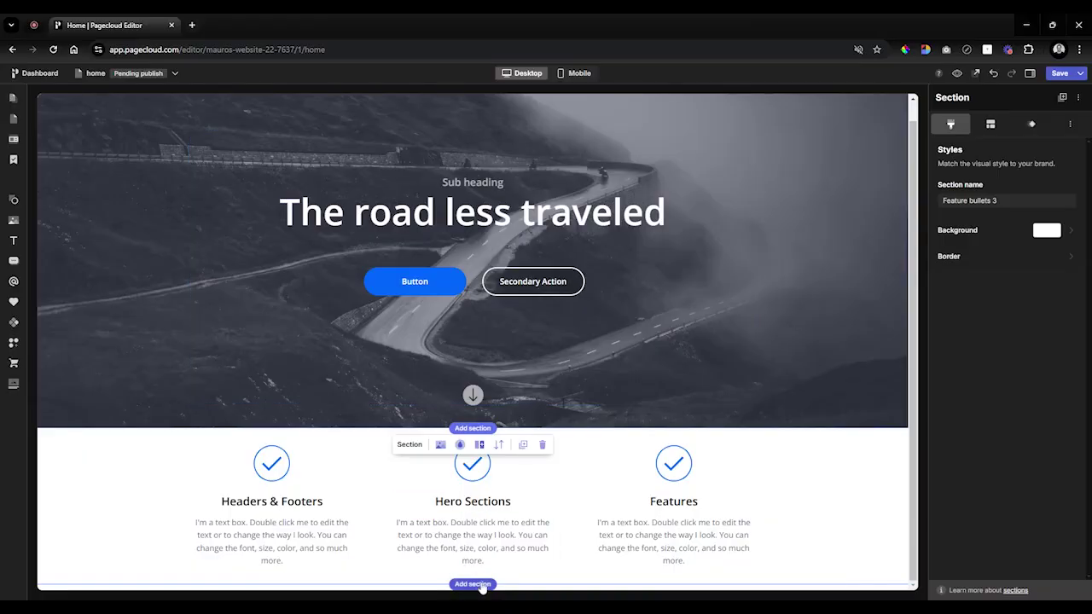
Add the white "Our customers say it best" testimonial section from the Business library's Social proof & reviews category below the features section.
{"action": "left_click", "coordinate": [481, 585]}
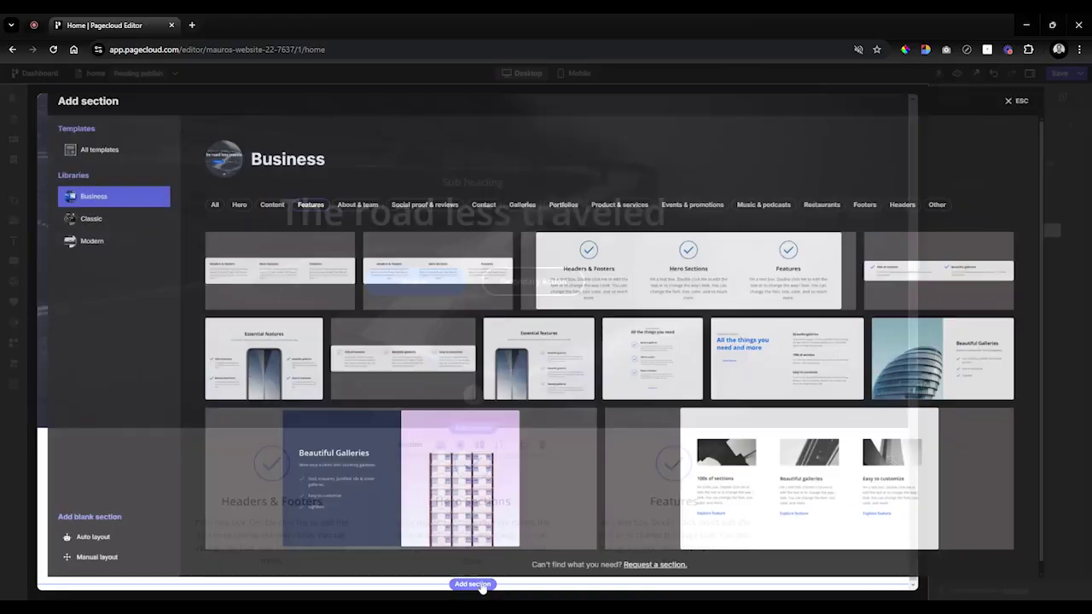
{"action": "left_click", "coordinate": [399, 198]}
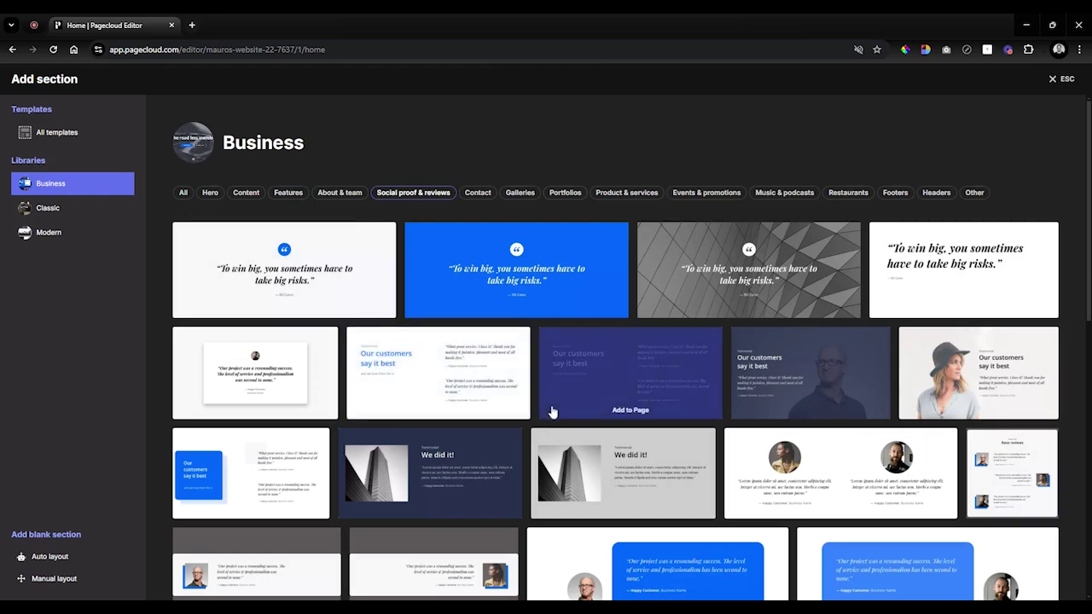
{"action": "left_click", "coordinate": [456, 367]}
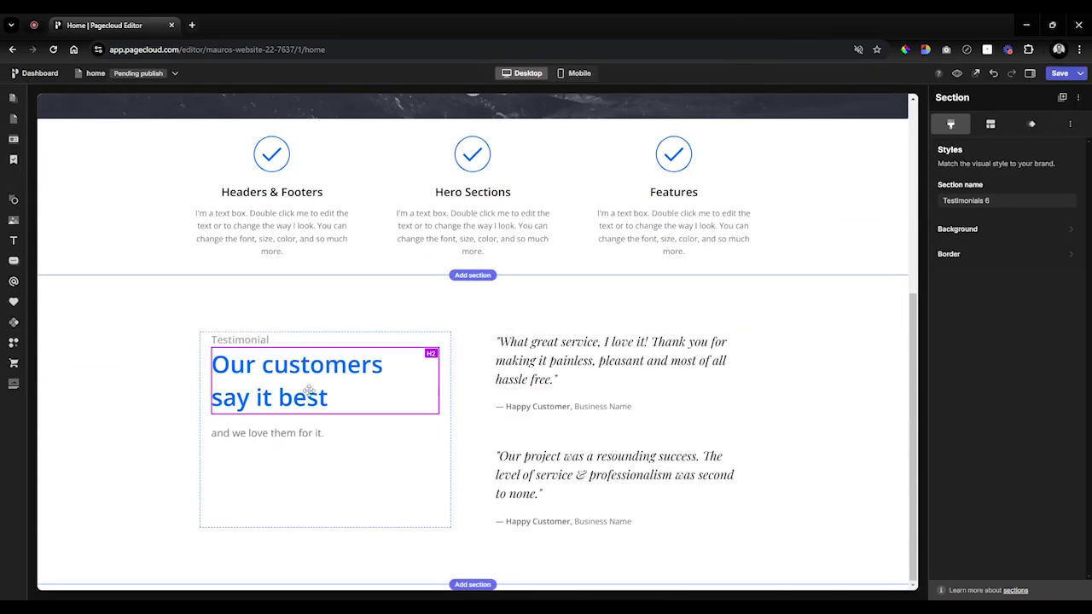
Delete the "Our customers say it best" heading and the remaining text from the testimonial section's first column.
{"action": "left_click", "coordinate": [344, 468]}
{"action": "left_click", "coordinate": [293, 378]}
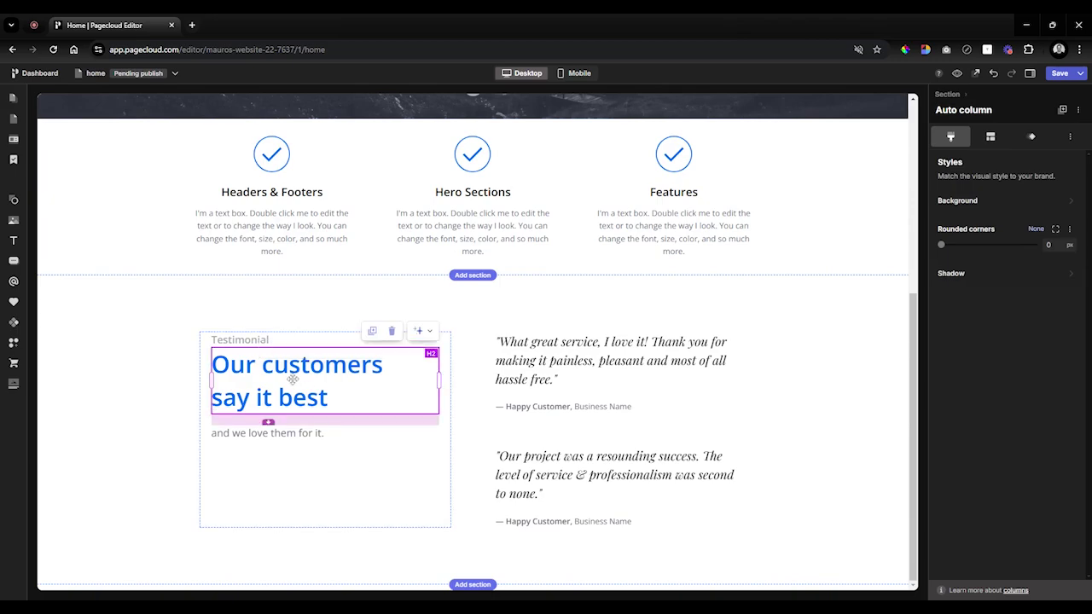
{"action": "key", "text": "Delete"}
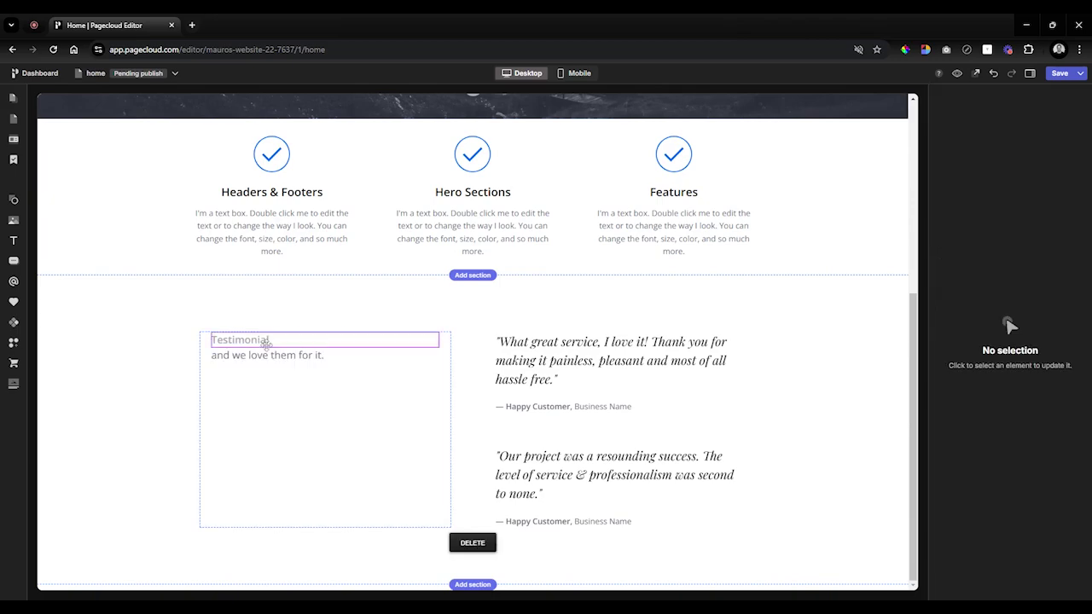
{"action": "key", "text": "Delete"}
{"action": "key", "text": "Delete"}
{"action": "key", "text": "Delete"}
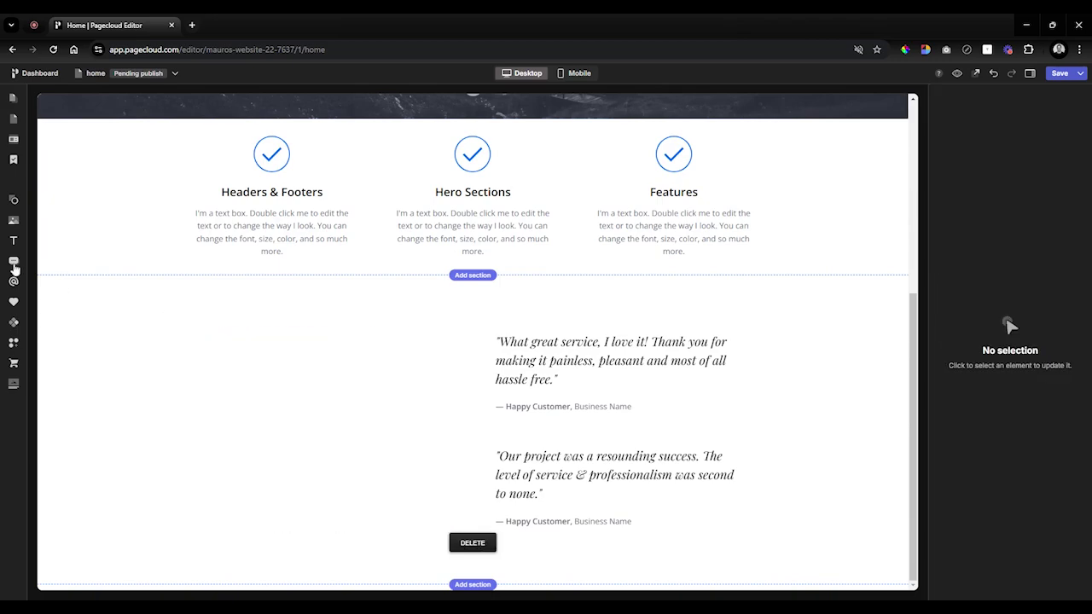
Place the site's black-and-white curved pattern image in the emptied testimonial column and enlarge it to fill the column width.
{"action": "left_click", "coordinate": [21, 223]}
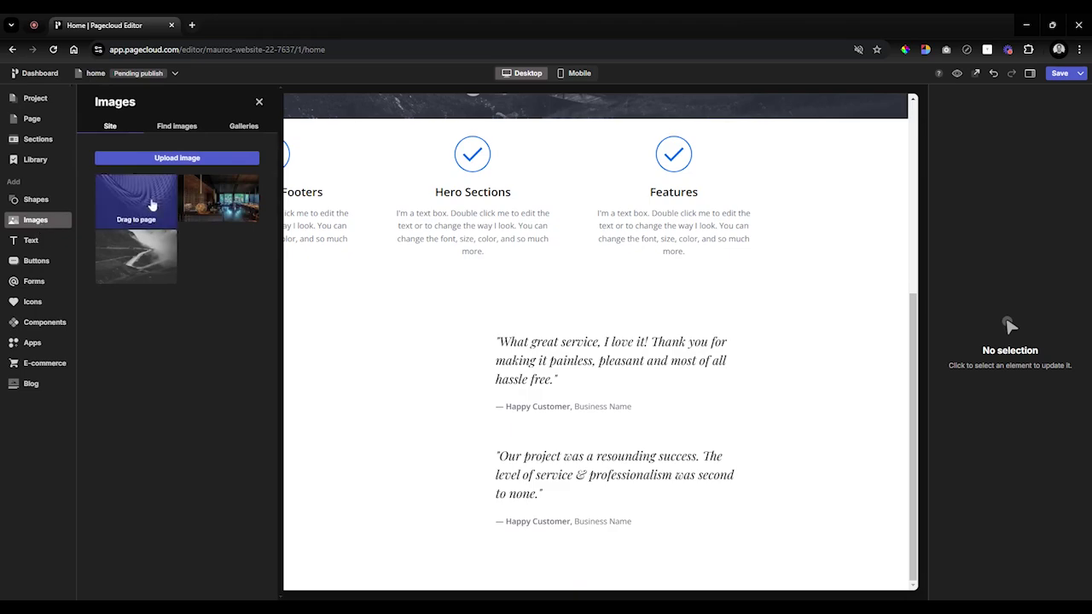
{"action": "left_click_drag", "start_coordinate": [152, 203], "coordinate": [333, 503]}
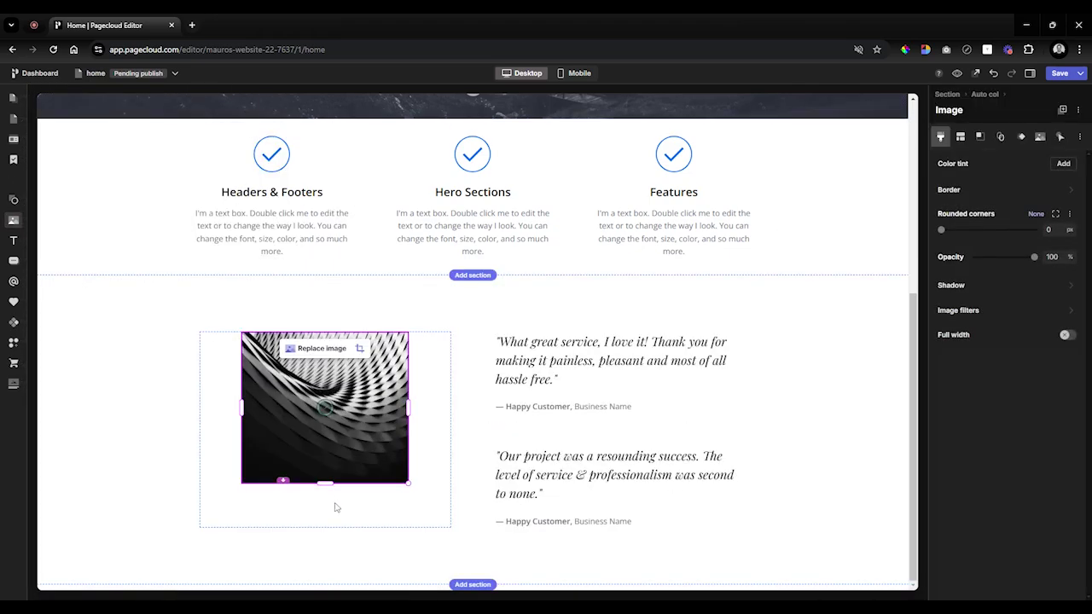
{"action": "left_click_drag", "start_coordinate": [406, 483], "coordinate": [480, 538]}
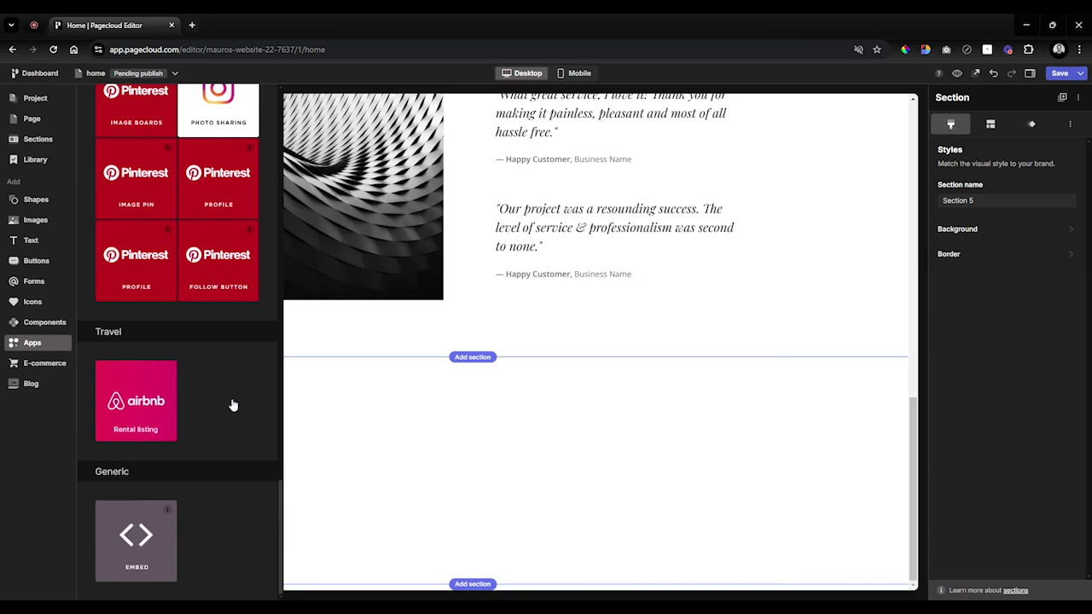
Place a generic Embed app in the blank section below the testimonials and save the Elfsight widget's script and div code in it.
{"action": "left_click_drag", "start_coordinate": [128, 535], "coordinate": [373, 461]}
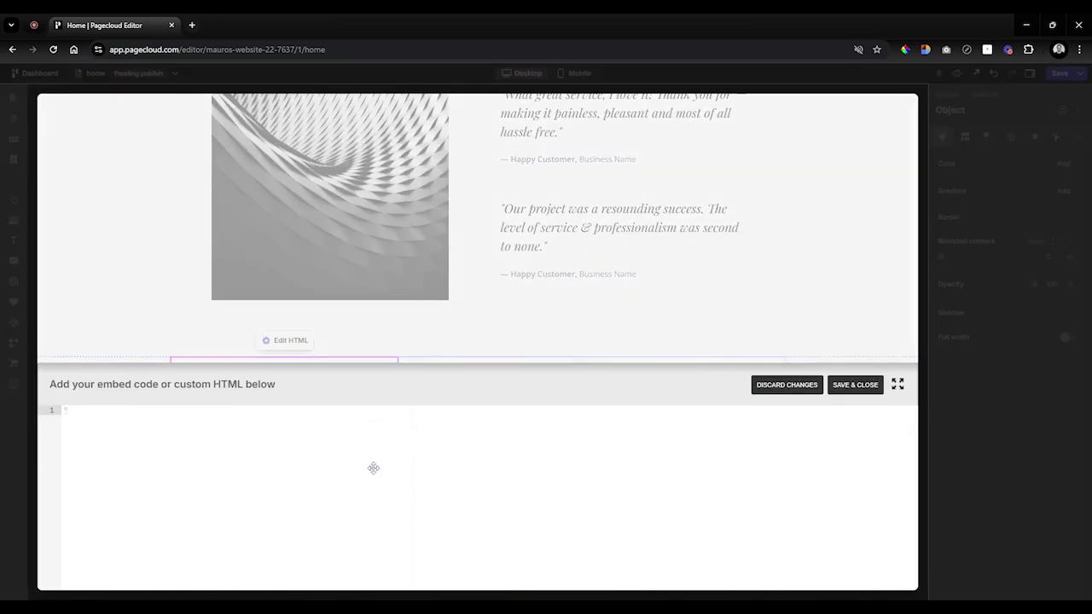
{"action": "type", "text": "<script src=\"https://static.elfsight.com/platform/platform.js\" async></script> <div class=\"elfsight-app-515da211-08f5-46d0-bf20-a65f16da3491\" data-elfsight-app-lazy></div>"}
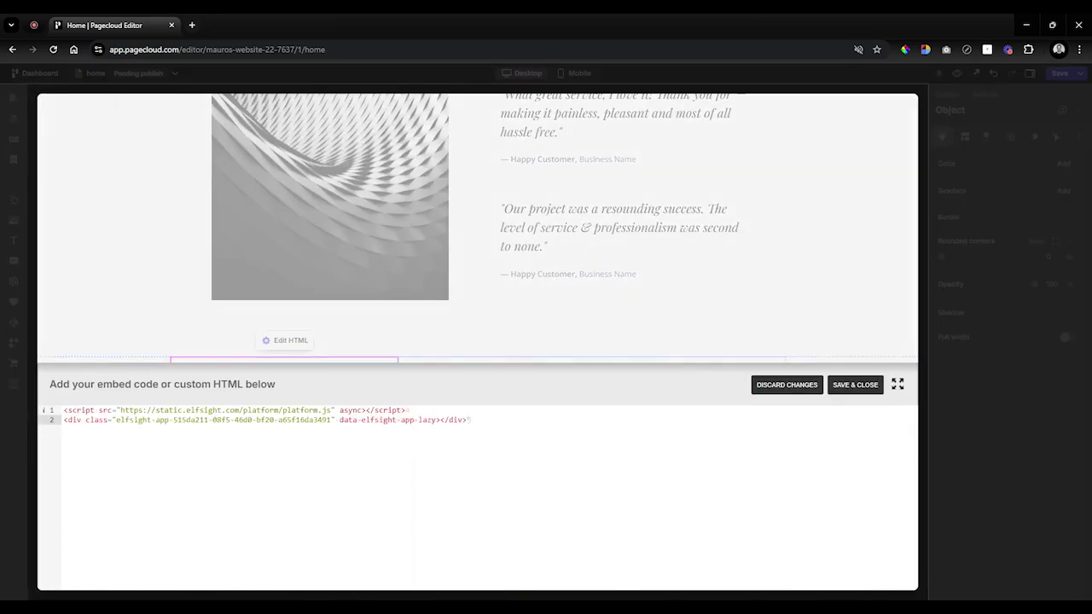
{"action": "left_click", "coordinate": [849, 384]}
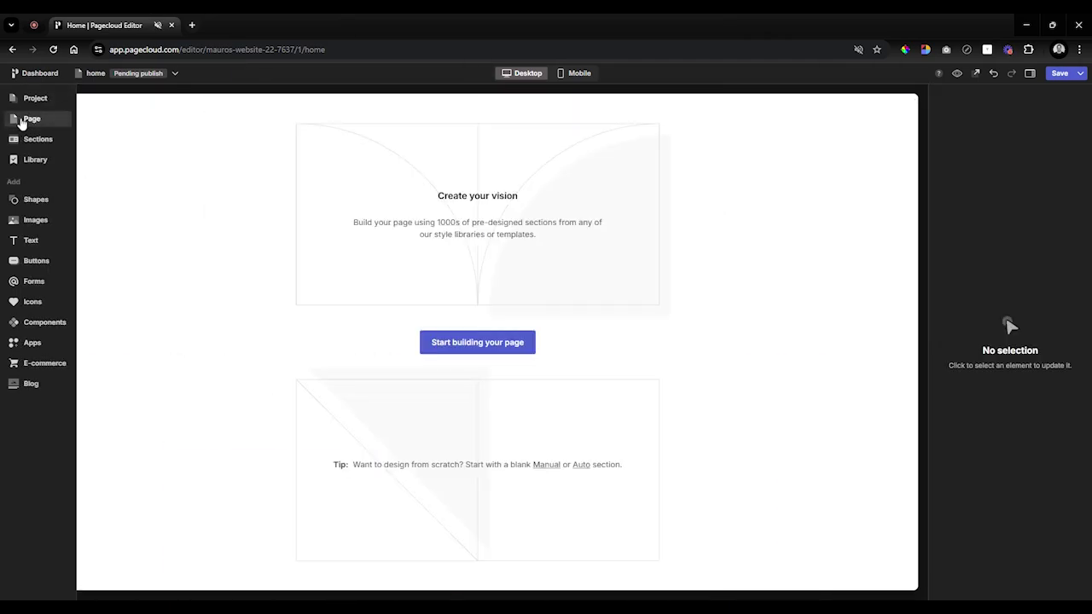
In the page's SEO settings, enable Visible in search results and Follow links.
{"action": "left_click", "coordinate": [34, 118]}
{"action": "left_click", "coordinate": [247, 318]}
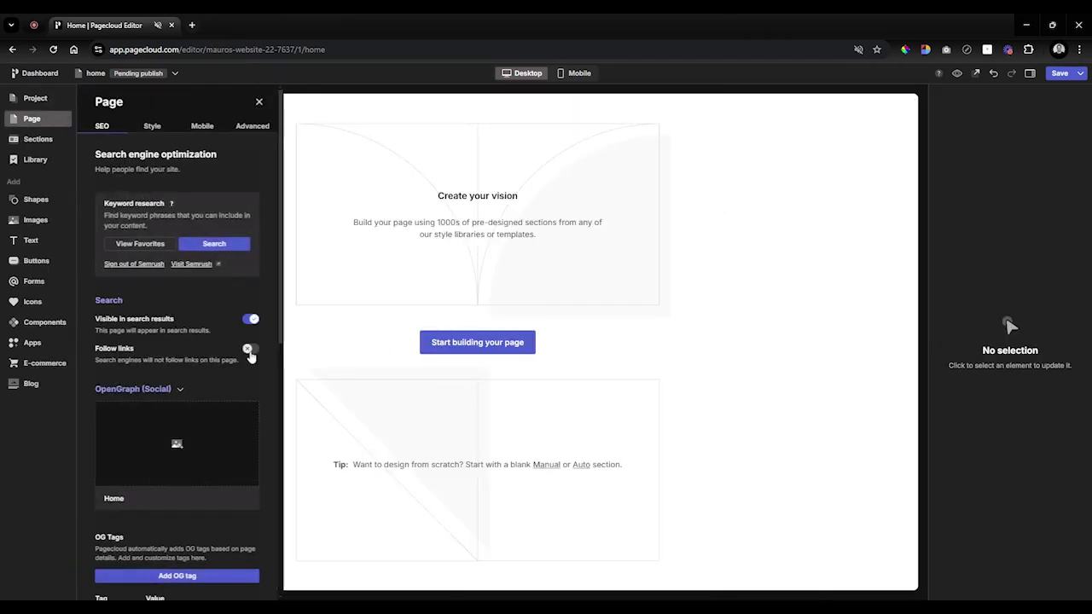
{"action": "left_click", "coordinate": [248, 348]}
{"action": "scroll", "coordinate": [240, 371], "scroll_direction": "down", "scroll_amount": 1}
{"action": "scroll", "coordinate": [239, 371], "scroll_direction": "down", "scroll_amount": 3}
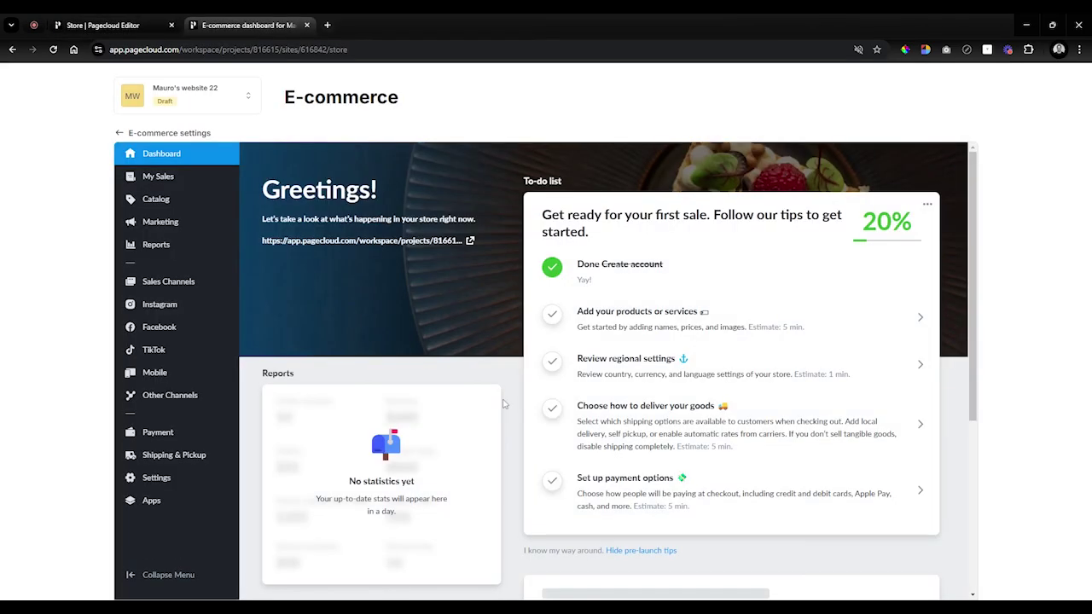
{"action": "scroll", "coordinate": [503, 405], "scroll_direction": "down", "scroll_amount": 2}
{"action": "scroll", "coordinate": [504, 404], "scroll_direction": "down", "scroll_amount": 1}
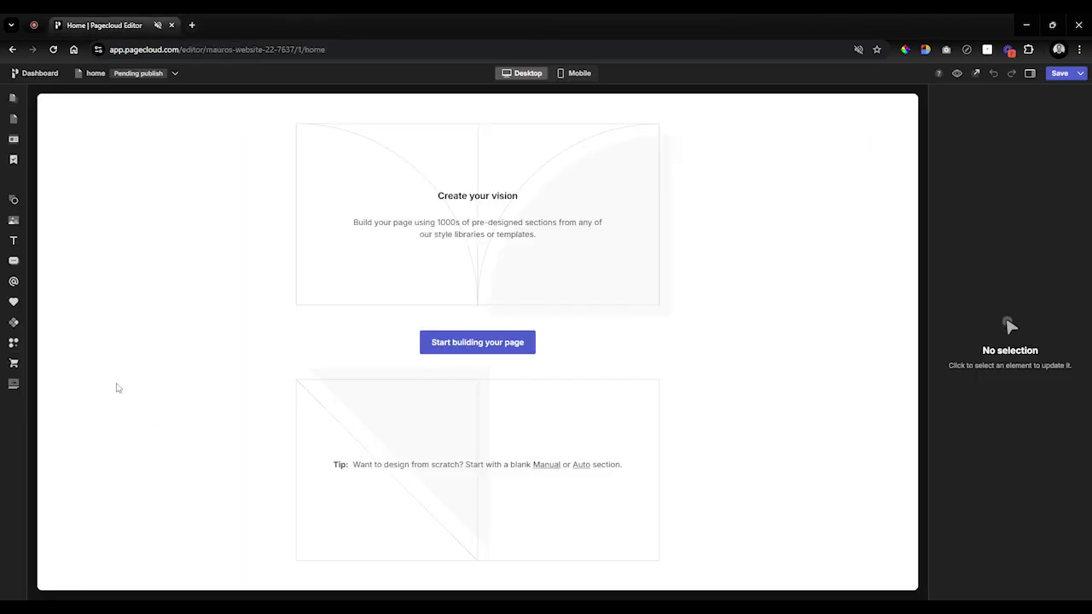
{"action": "left_click", "coordinate": [12, 350]}
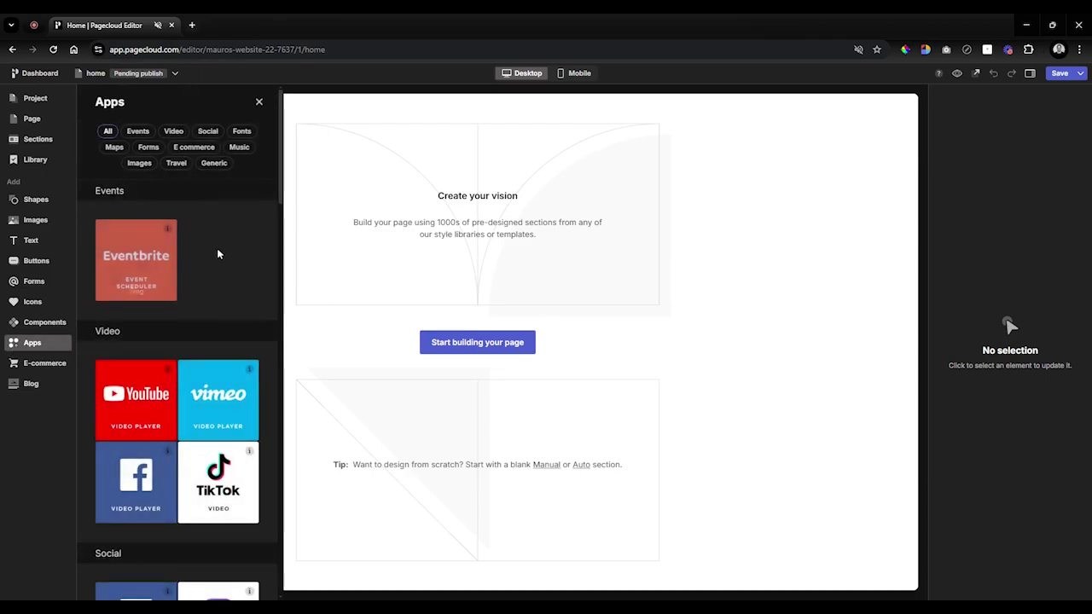
{"action": "scroll", "coordinate": [282, 222], "scroll_direction": "down", "scroll_amount": 5}
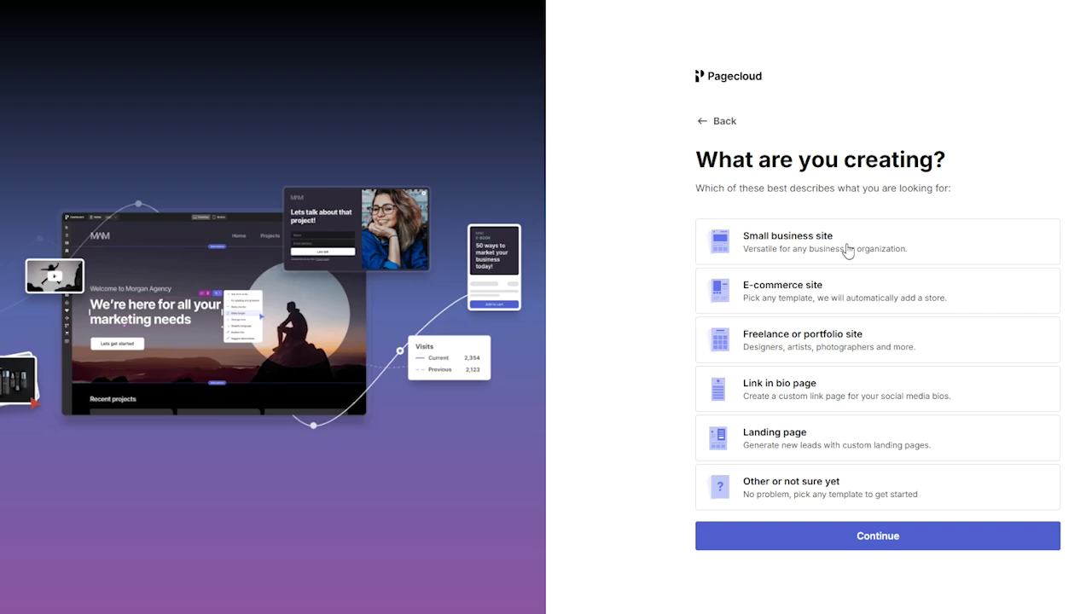
Choose E-commerce site as the kind of site to create and continue the setup.
{"action": "left_click", "coordinate": [849, 250]}
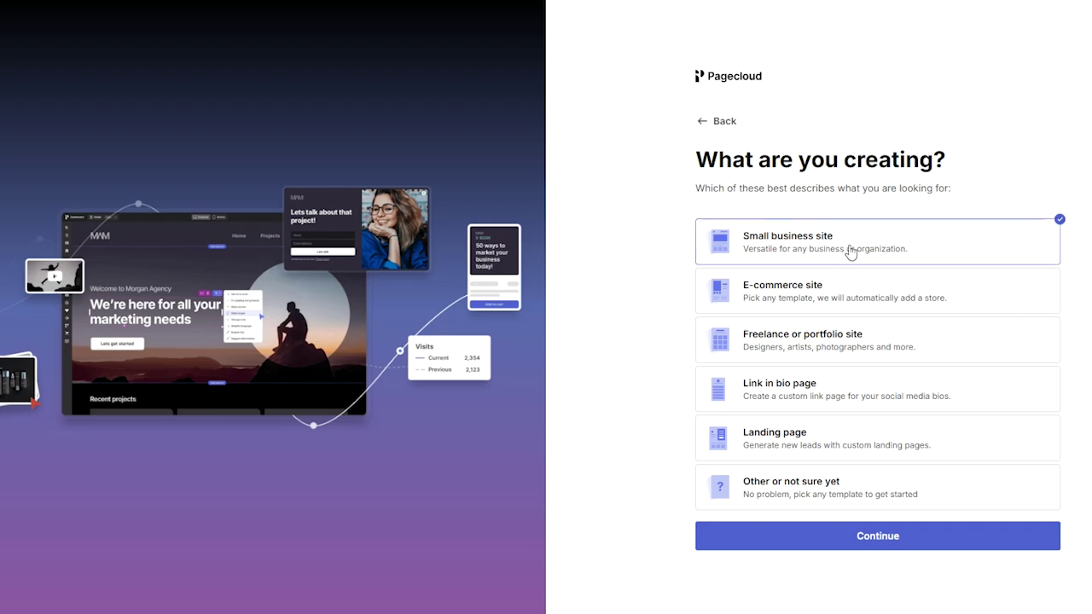
{"action": "left_click", "coordinate": [909, 343]}
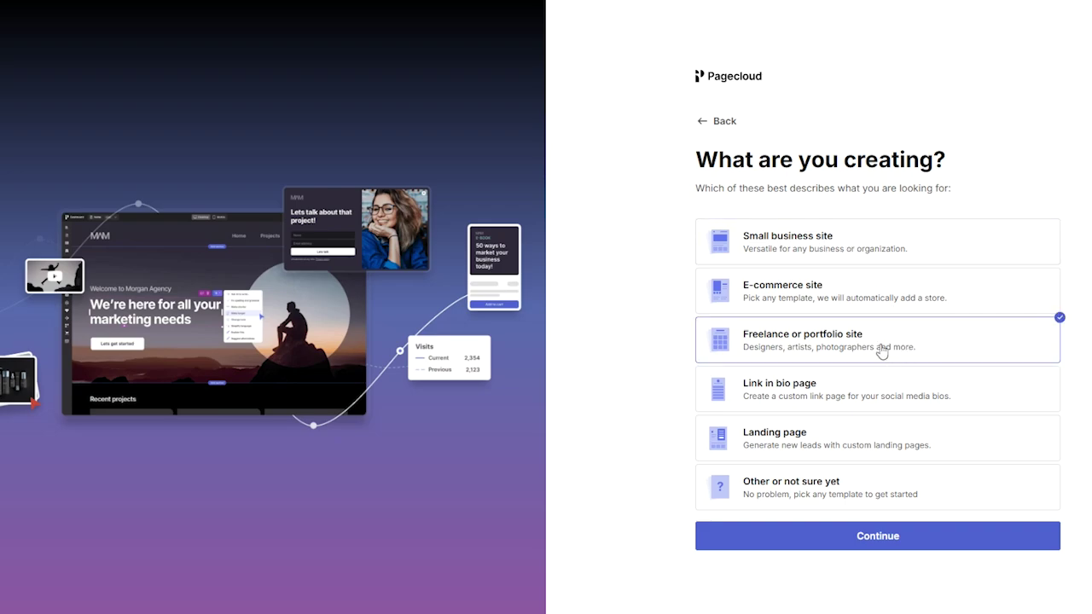
{"action": "left_click", "coordinate": [783, 298]}
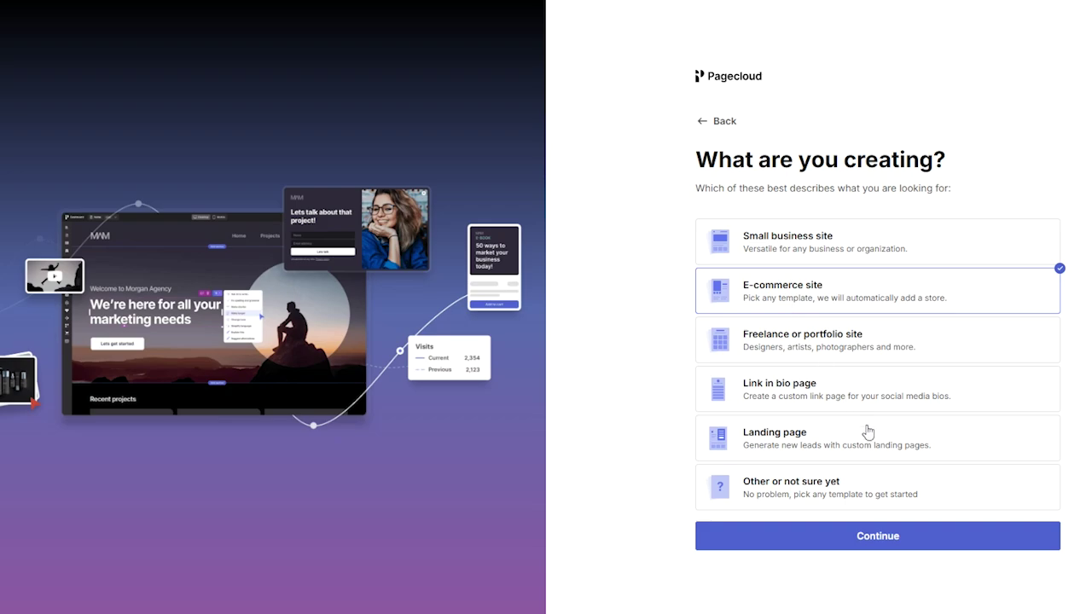
{"action": "left_click", "coordinate": [889, 537]}
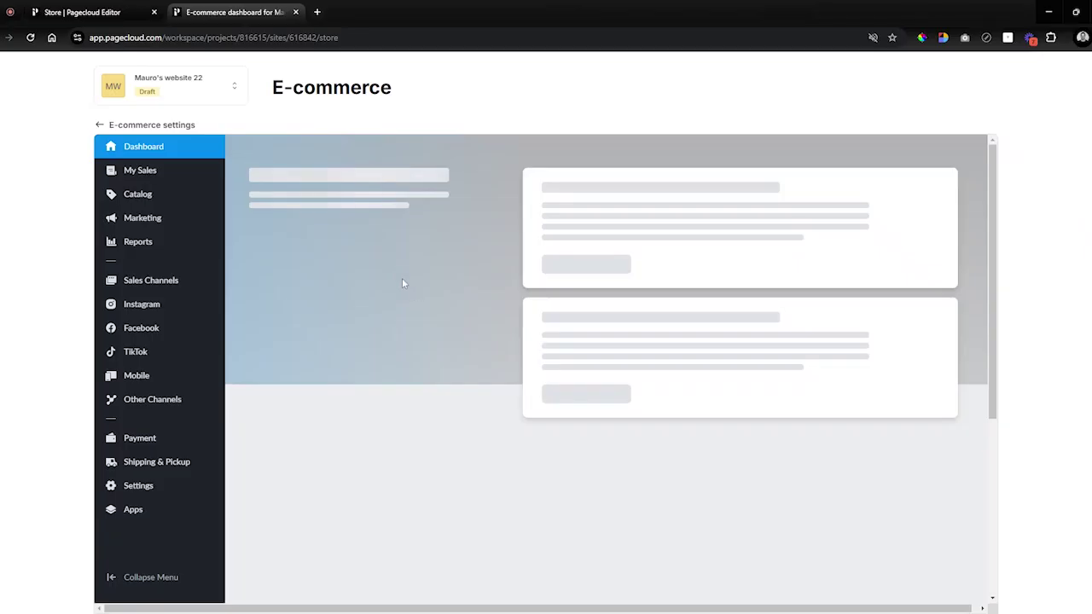
{"action": "scroll", "coordinate": [501, 408], "scroll_direction": "down", "scroll_amount": 2}
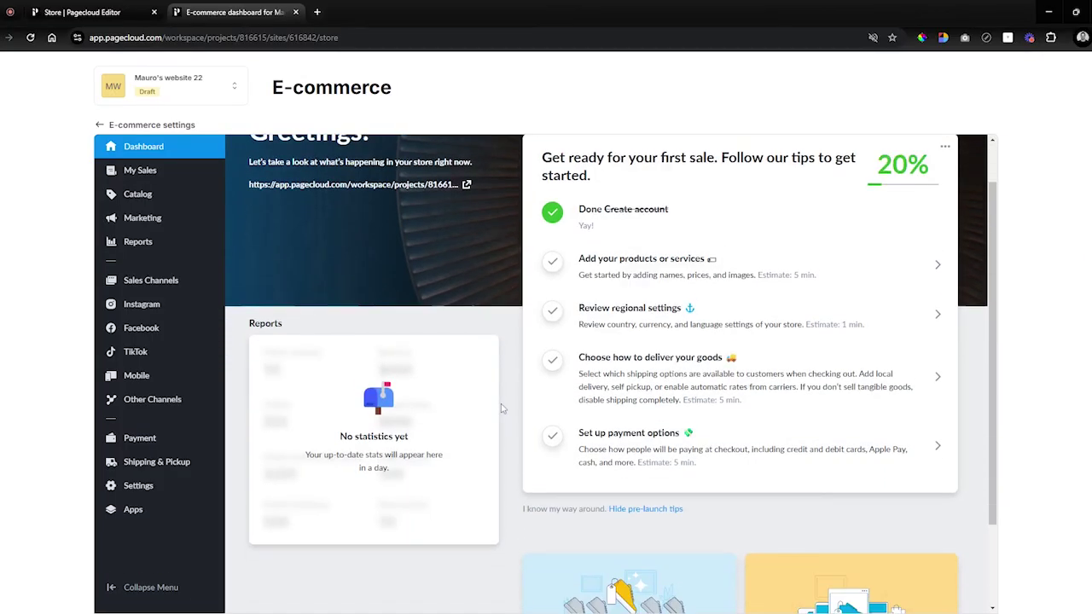
{"action": "left_click", "coordinate": [594, 554]}
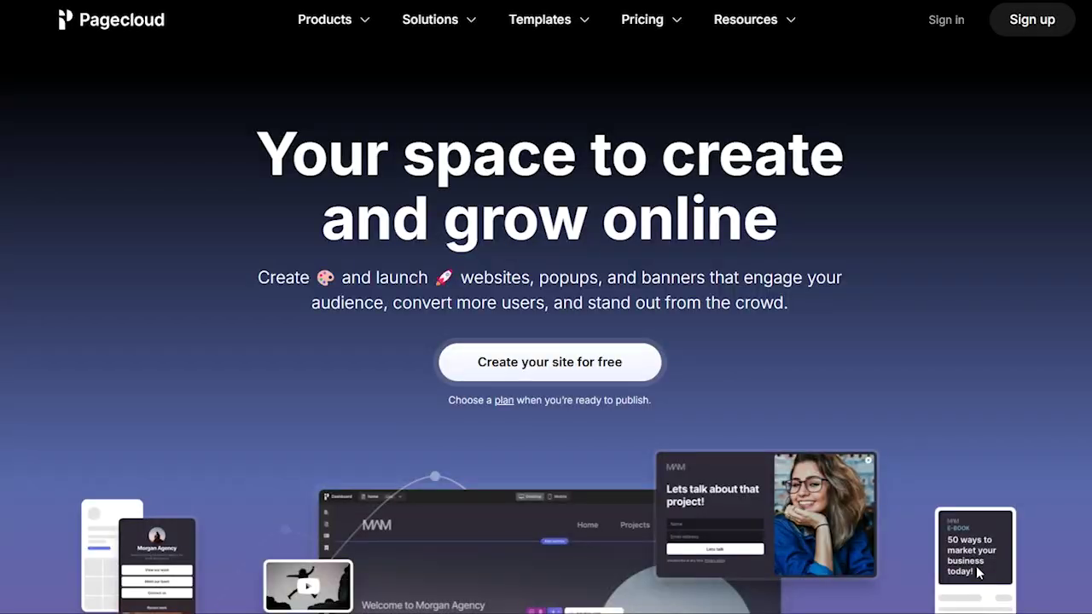
Start creating a free site from the Pagecloud homepage and select Freelance or portfolio site as its type.
{"action": "left_click", "coordinate": [572, 381]}
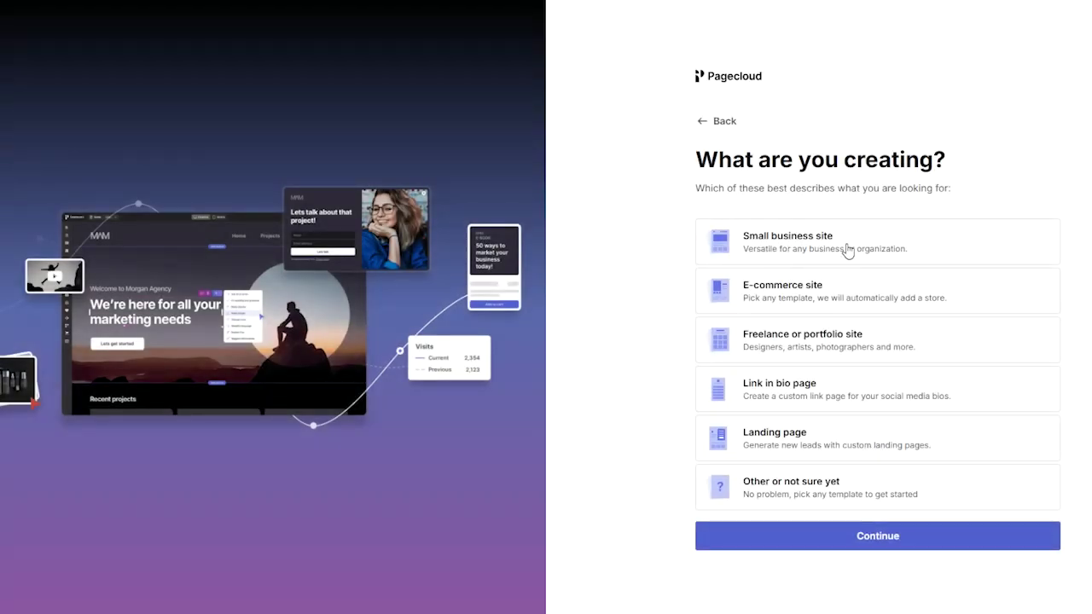
{"action": "left_click", "coordinate": [848, 249]}
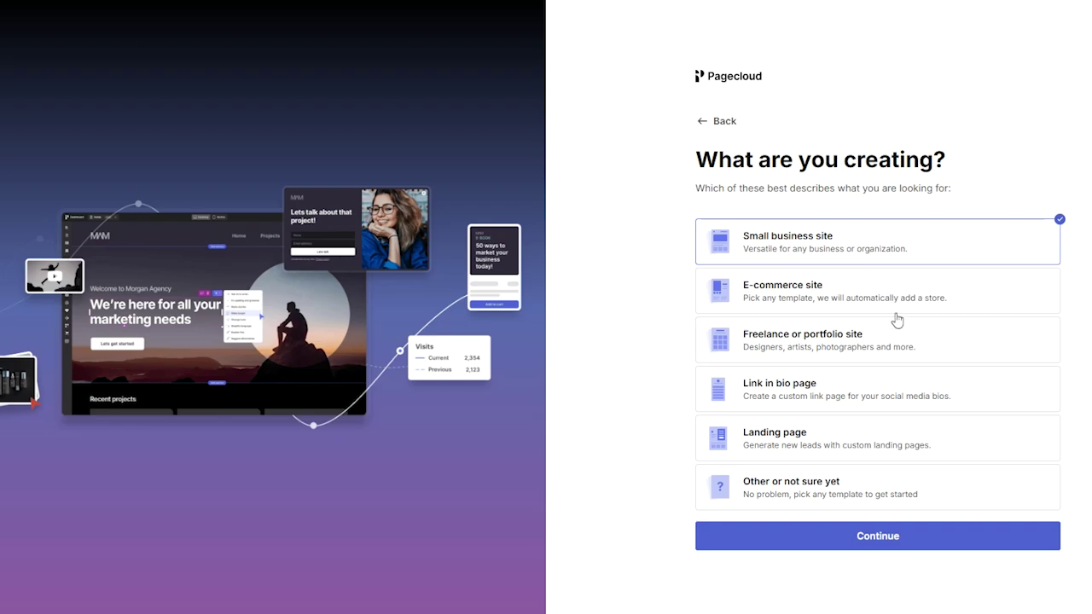
{"action": "left_click", "coordinate": [910, 343]}
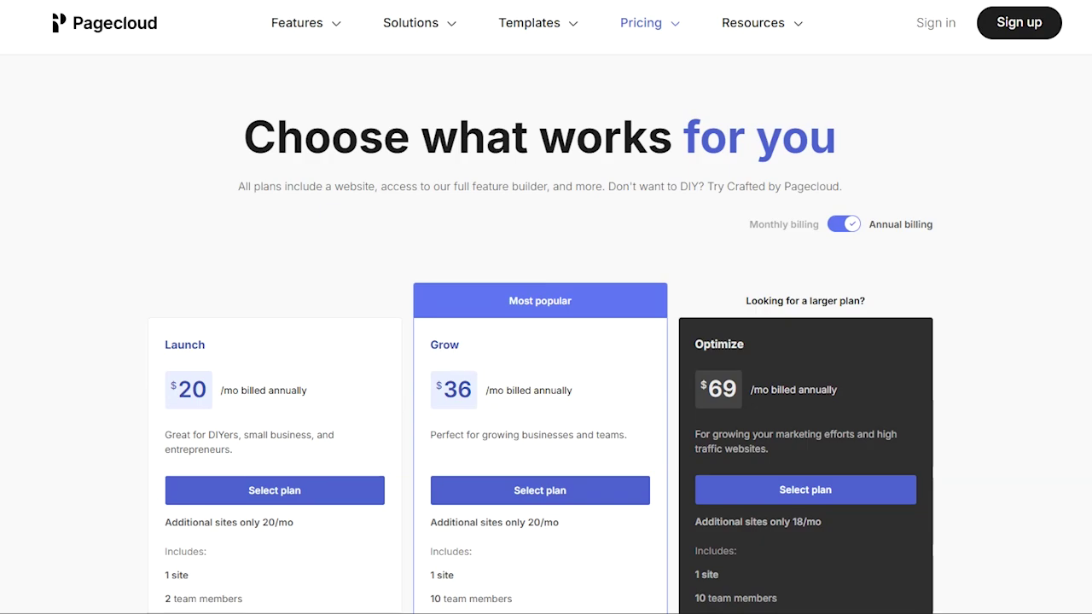
Examine the prices and included features of the Launch, Grow and Optimize plans on the pricing page.
{"action": "scroll", "coordinate": [545, 341], "scroll_direction": "down", "scroll_amount": 2}
{"action": "scroll", "coordinate": [546, 341], "scroll_direction": "down", "scroll_amount": 2}
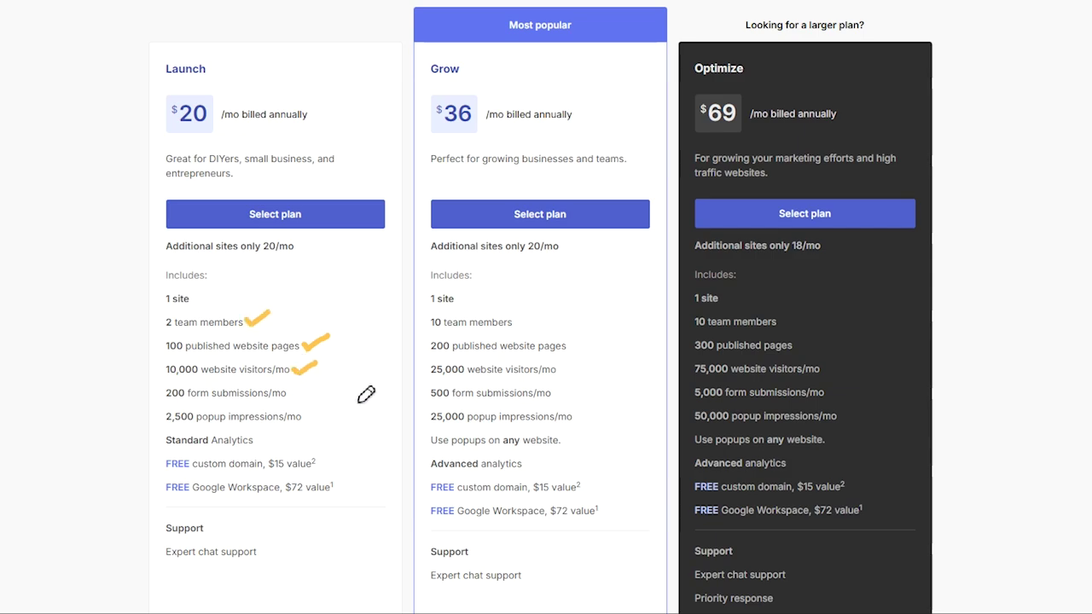
{"action": "key", "text": "e"}
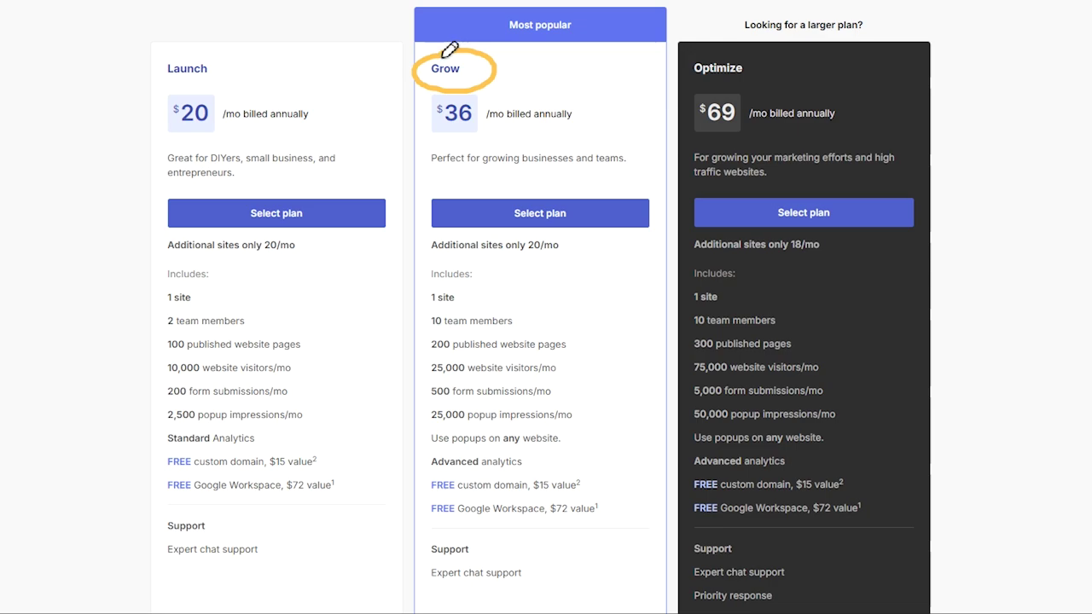
{"action": "key", "text": "e"}
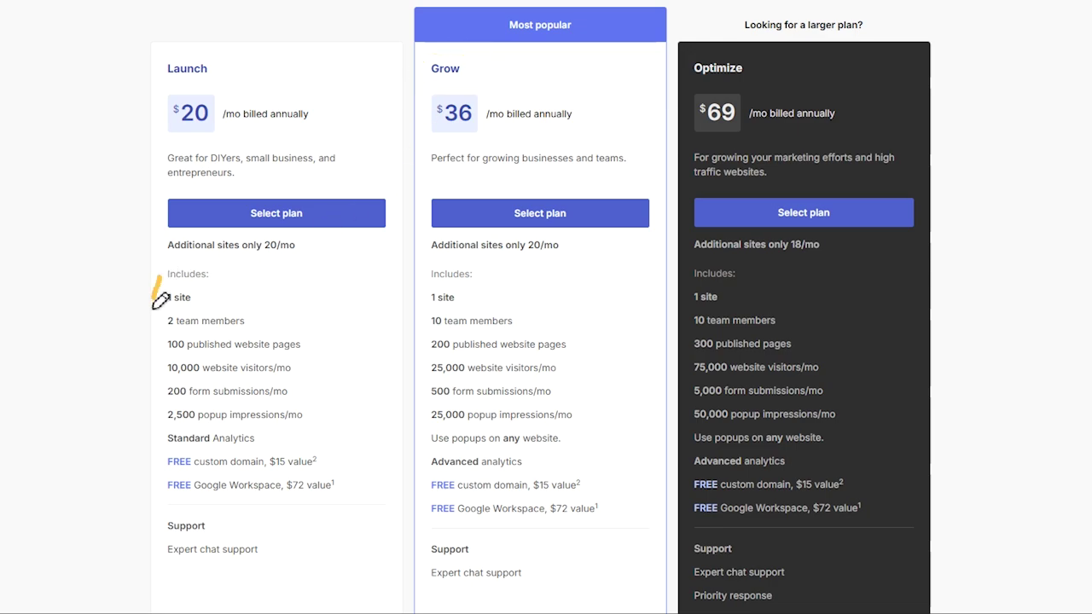
{"action": "mouse_move", "coordinate": [160, 301]}
{"action": "left_mouse_down"}
{"action": "mouse_move", "coordinate": [162, 458]}
{"action": "mouse_move", "coordinate": [353, 366]}
{"action": "mouse_move", "coordinate": [177, 273]}
{"action": "left_mouse_up"}
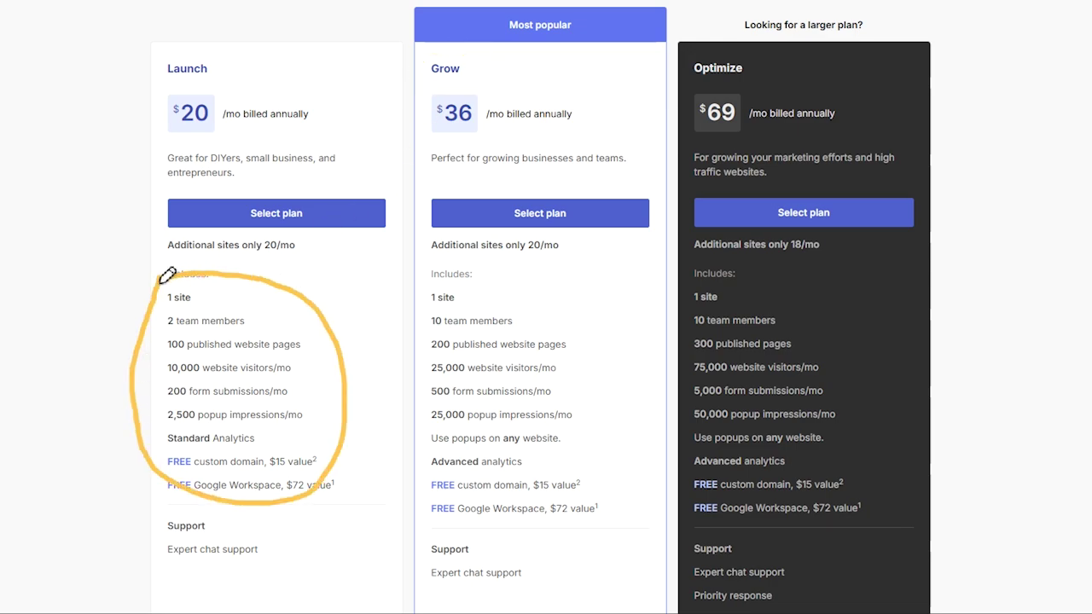
{"action": "key", "text": "e"}
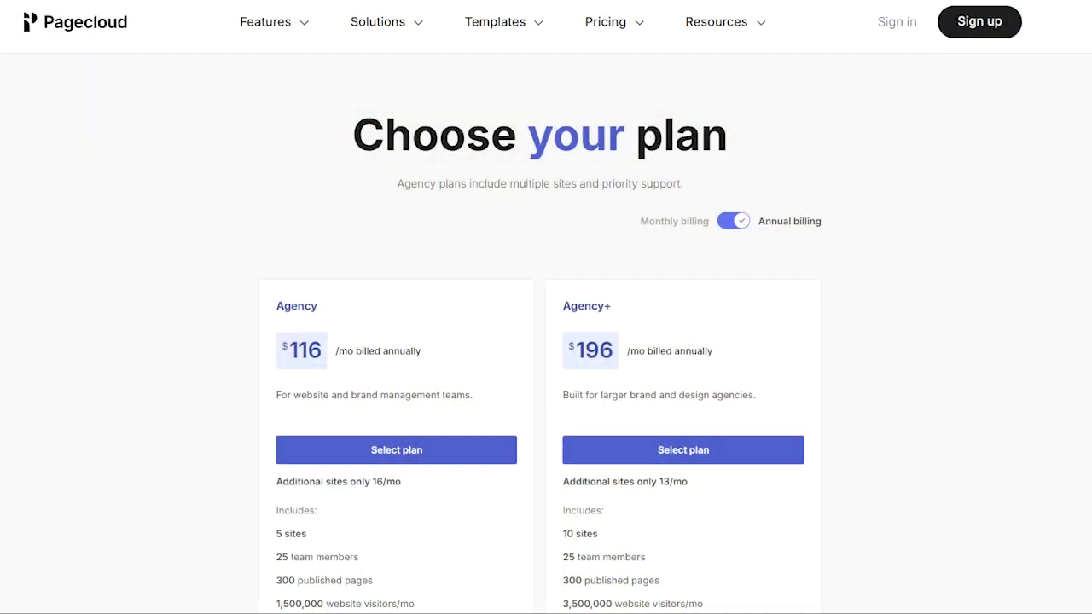
Examine the annual prices and included features of the Agency and Agency+ plans.
{"action": "scroll", "coordinate": [1086, 320], "scroll_direction": "down", "scroll_amount": 2}
{"action": "scroll", "coordinate": [1087, 323], "scroll_direction": "down", "scroll_amount": 2}
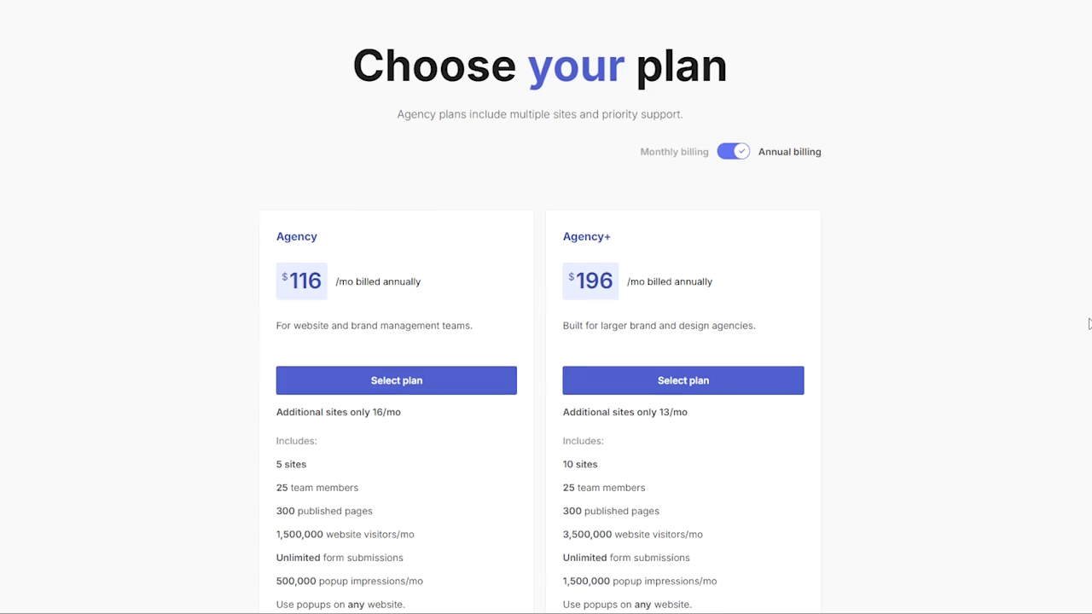
{"action": "scroll", "coordinate": [1088, 322], "scroll_direction": "down", "scroll_amount": 2}
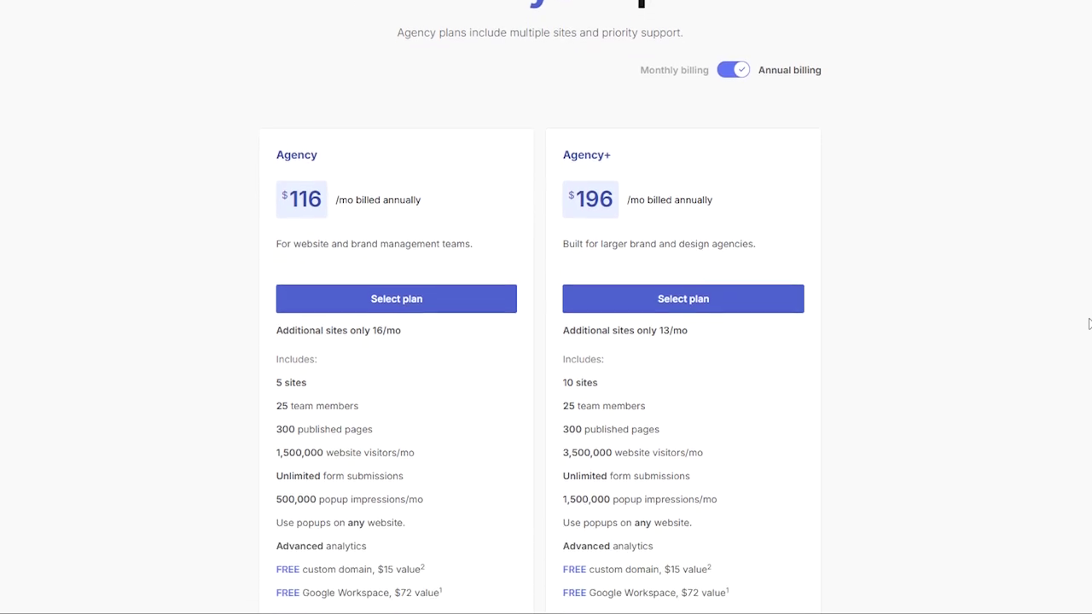
{"action": "scroll", "coordinate": [1089, 323], "scroll_direction": "down", "scroll_amount": 1}
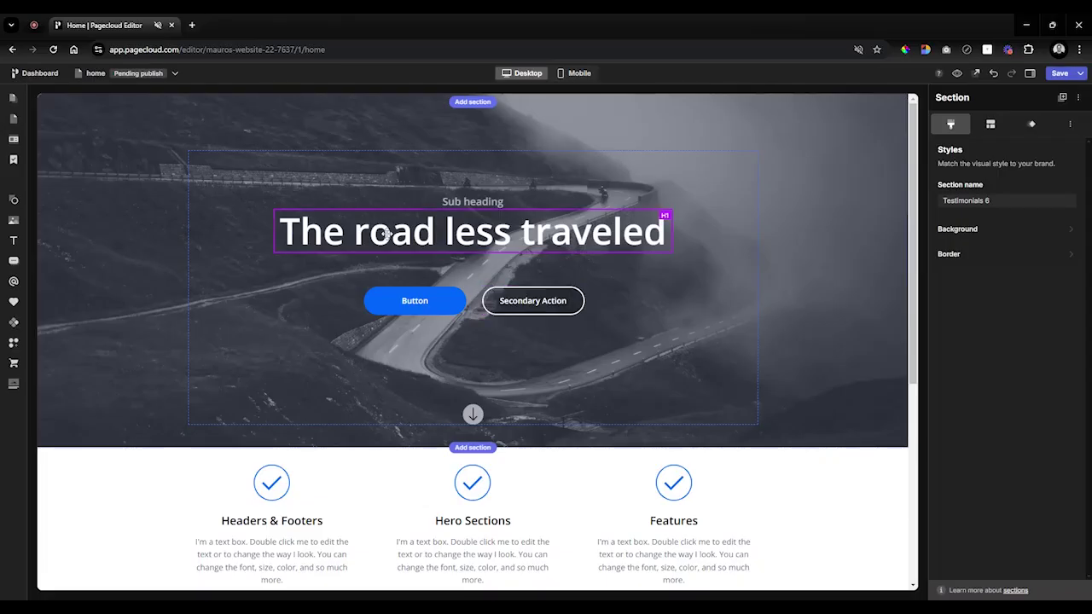
Adjust the custom text color of the hero heading "The road less traveled".
{"action": "left_click", "coordinate": [388, 234]}
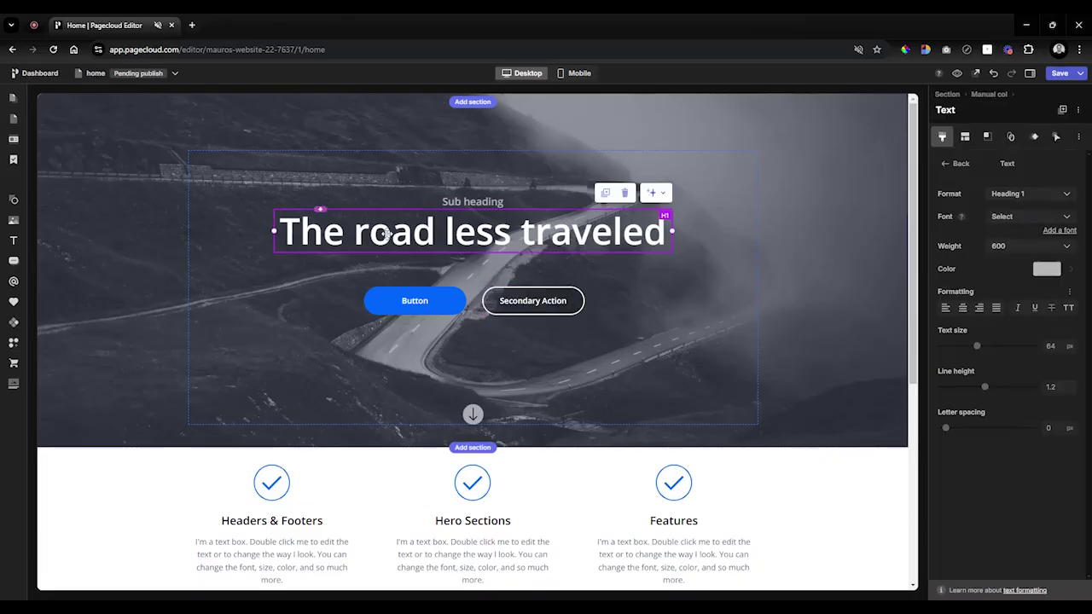
{"action": "left_click", "coordinate": [1049, 271]}
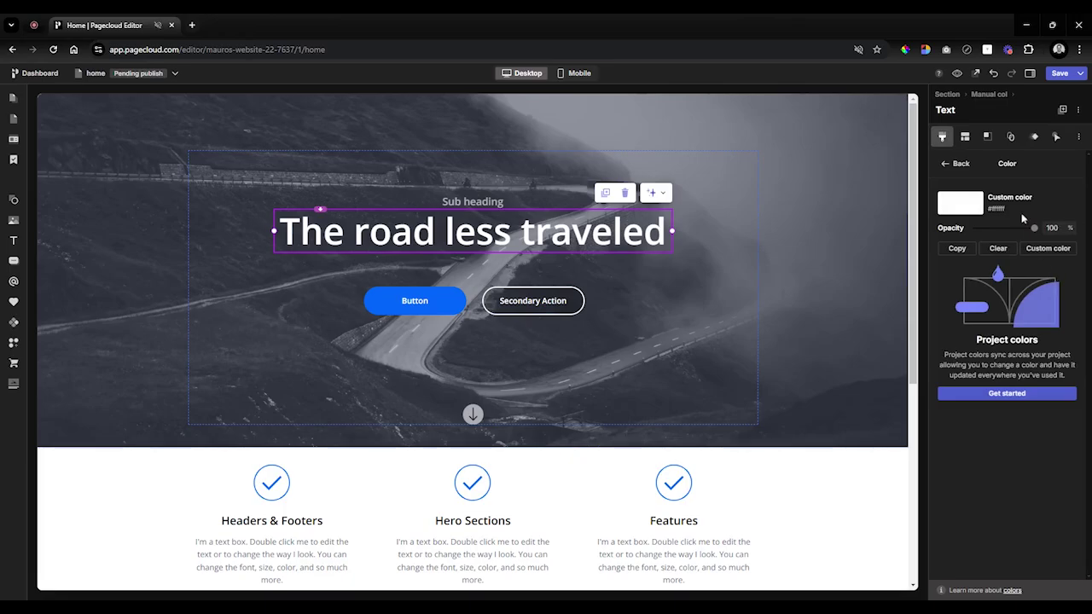
{"action": "left_click", "coordinate": [970, 211]}
{"action": "left_click", "coordinate": [959, 270]}
{"action": "left_click", "coordinate": [962, 256]}
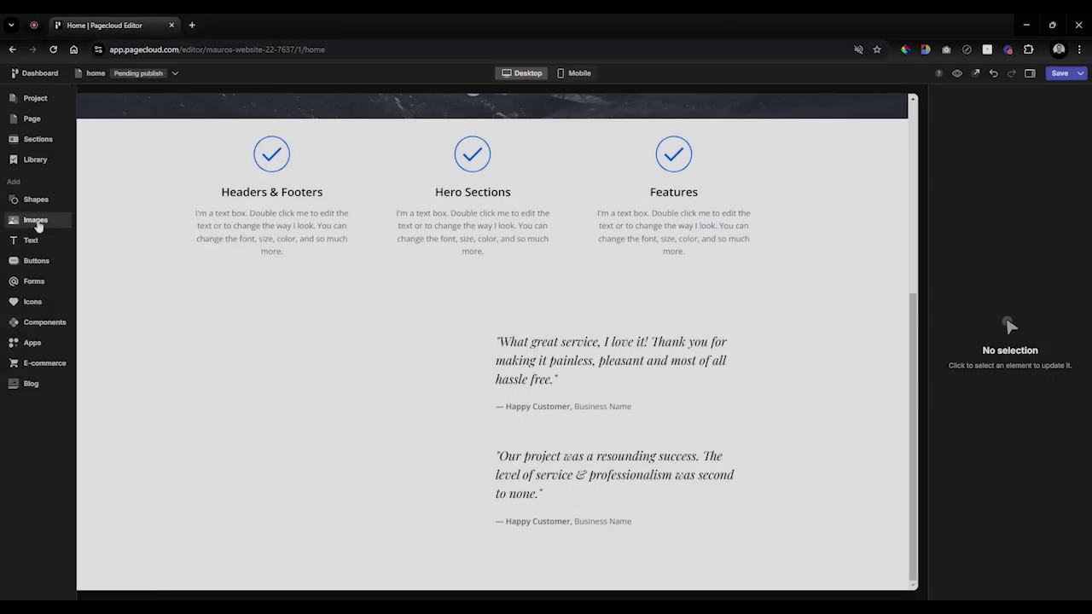
Add the black-and-white abstract pattern image to the empty column beside the testimonials and enlarge it.
{"action": "left_click", "coordinate": [37, 222]}
{"action": "left_click_drag", "start_coordinate": [136, 201], "coordinate": [334, 527]}
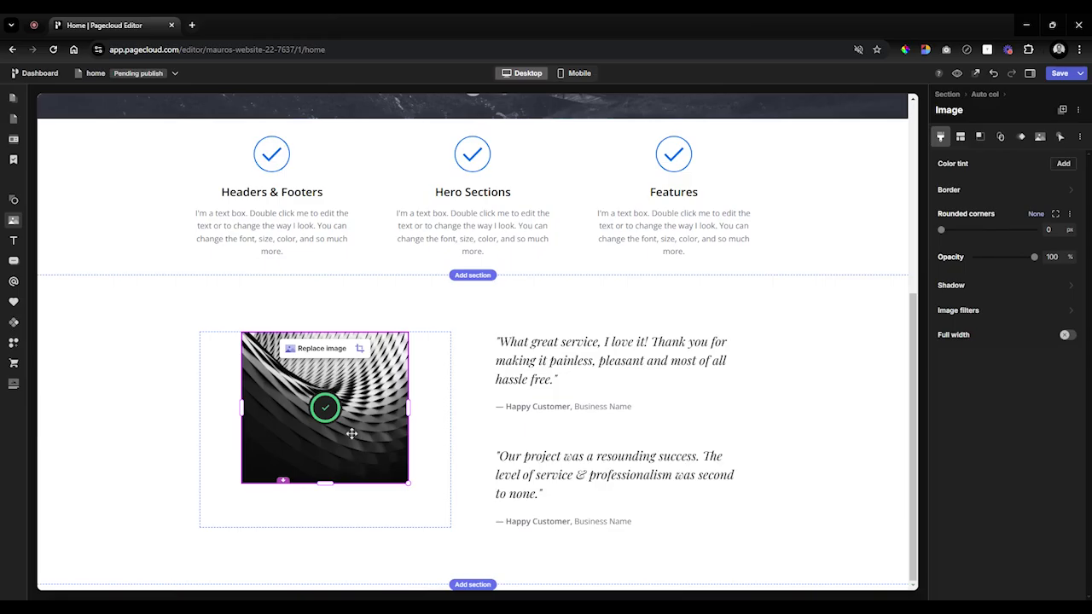
{"action": "left_click_drag", "start_coordinate": [407, 483], "coordinate": [436, 529]}
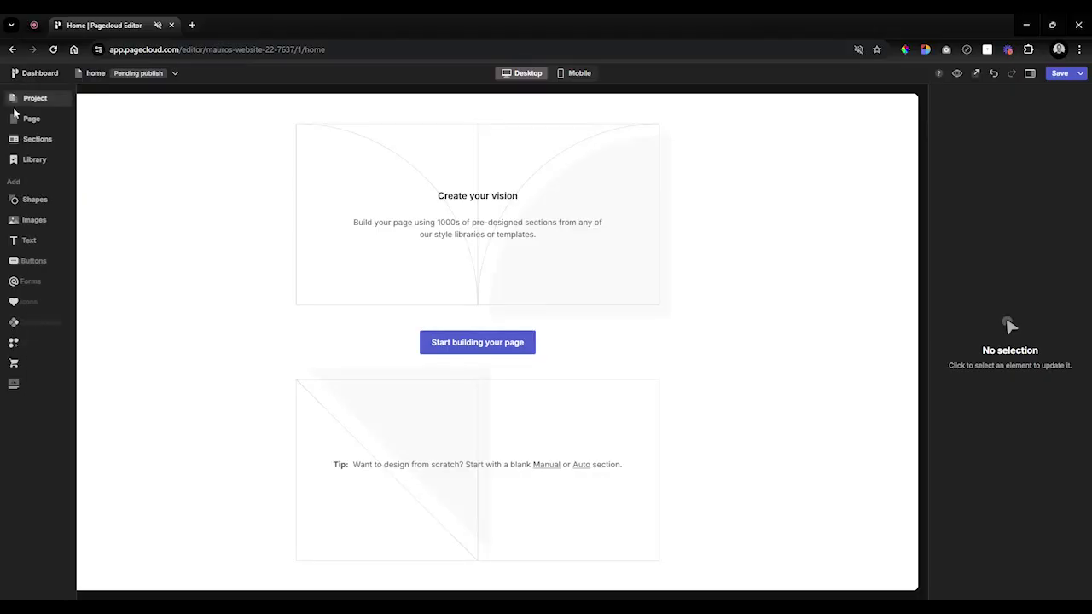
Turn on Visible in search results and Follow links in the home page's SEO settings.
{"action": "left_click", "coordinate": [17, 118]}
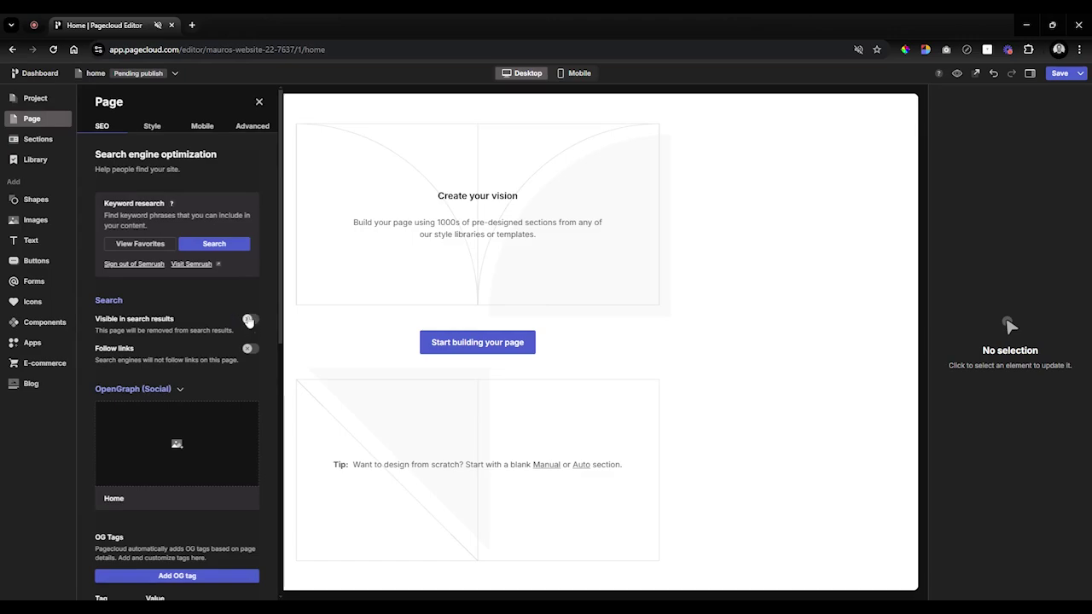
{"action": "left_click", "coordinate": [247, 318]}
{"action": "left_click", "coordinate": [248, 348]}
{"action": "scroll", "coordinate": [239, 371], "scroll_direction": "down", "scroll_amount": 1}
{"action": "scroll", "coordinate": [230, 367], "scroll_direction": "down", "scroll_amount": 3}
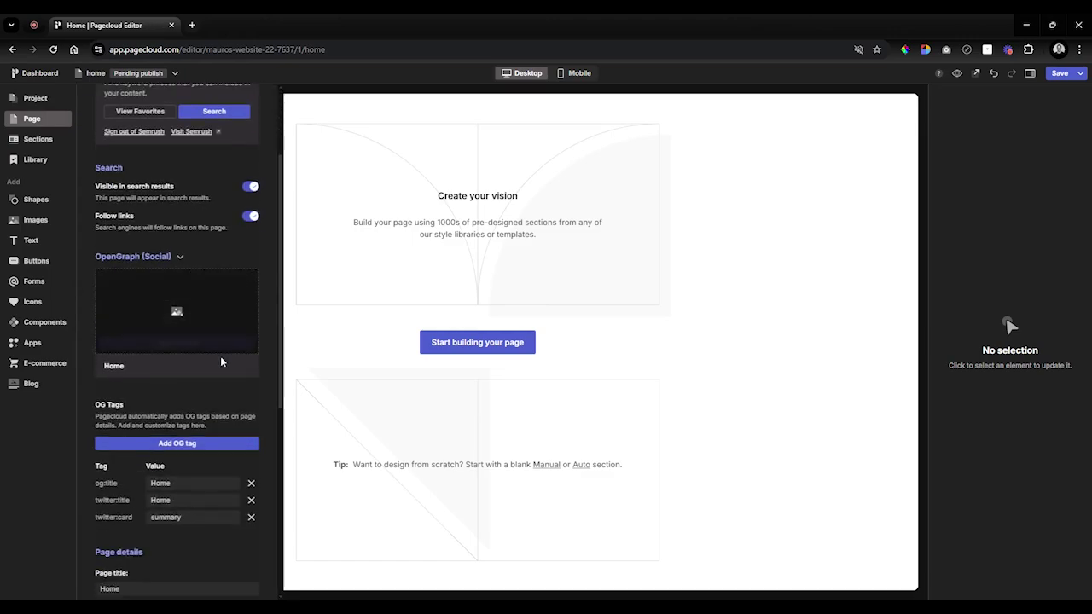
Browse the apps available for embedding on the page, from events and video to the further categories.
{"action": "left_click", "coordinate": [12, 348]}
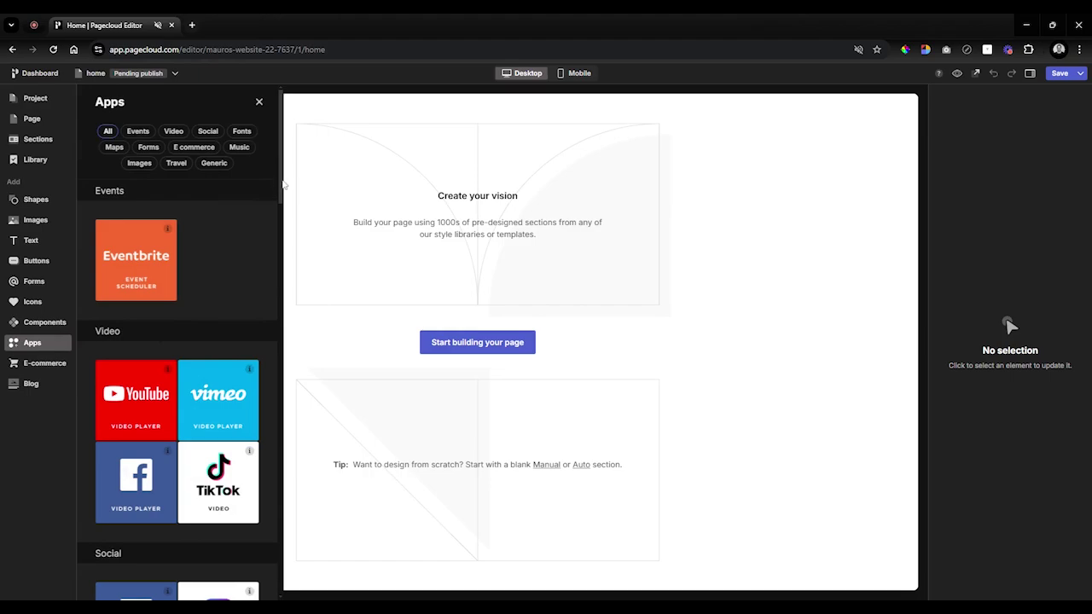
{"action": "left_click_drag", "start_coordinate": [284, 185], "coordinate": [275, 468]}
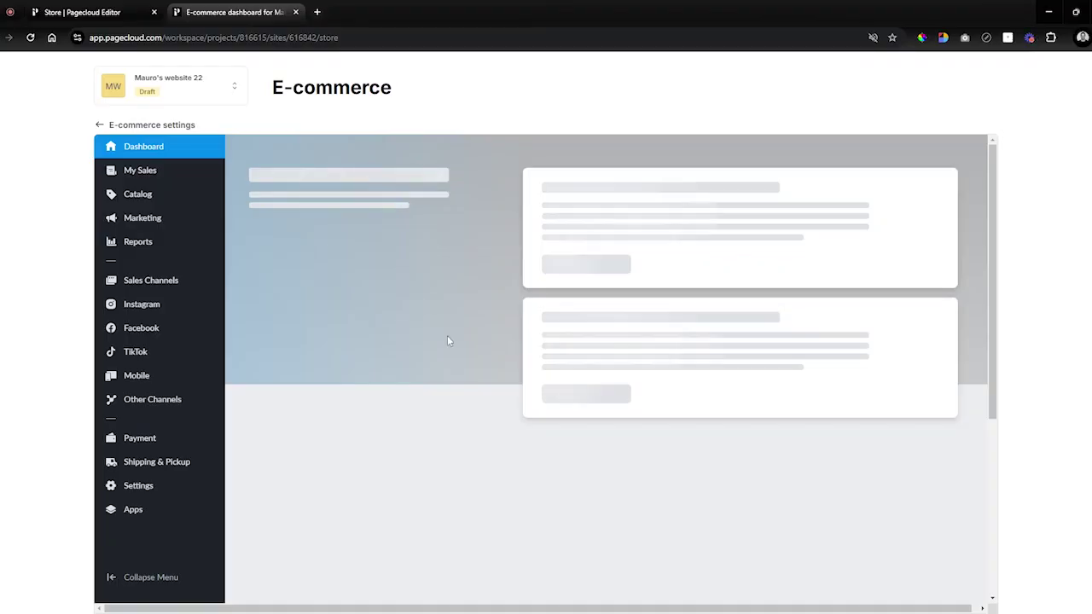
Start adding a new product to the store from the e-commerce dashboard.
{"action": "scroll", "coordinate": [500, 404], "scroll_direction": "down", "scroll_amount": 2}
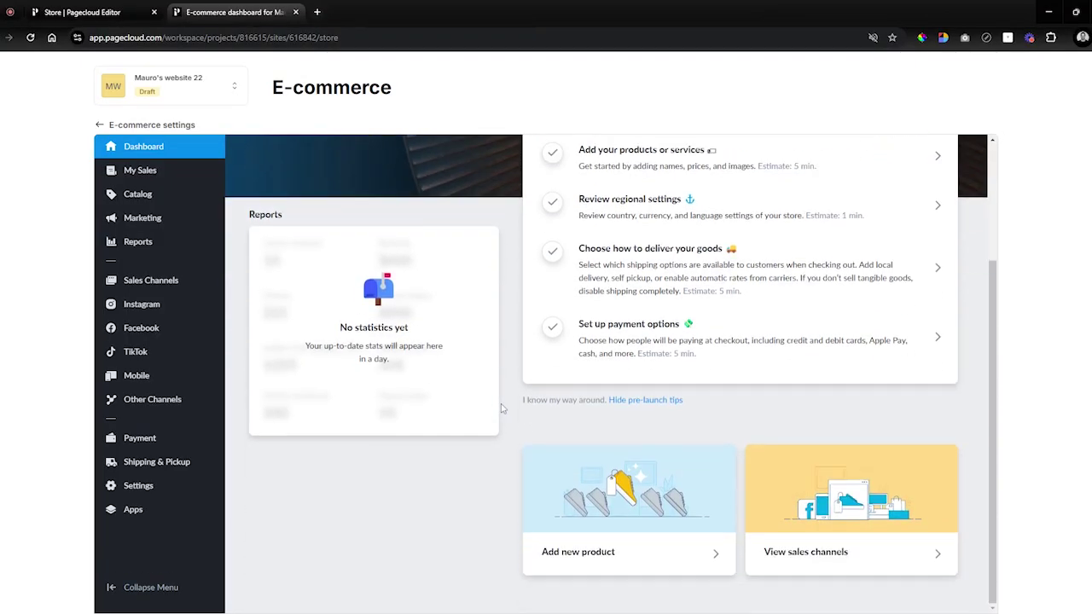
{"action": "left_click", "coordinate": [587, 556]}
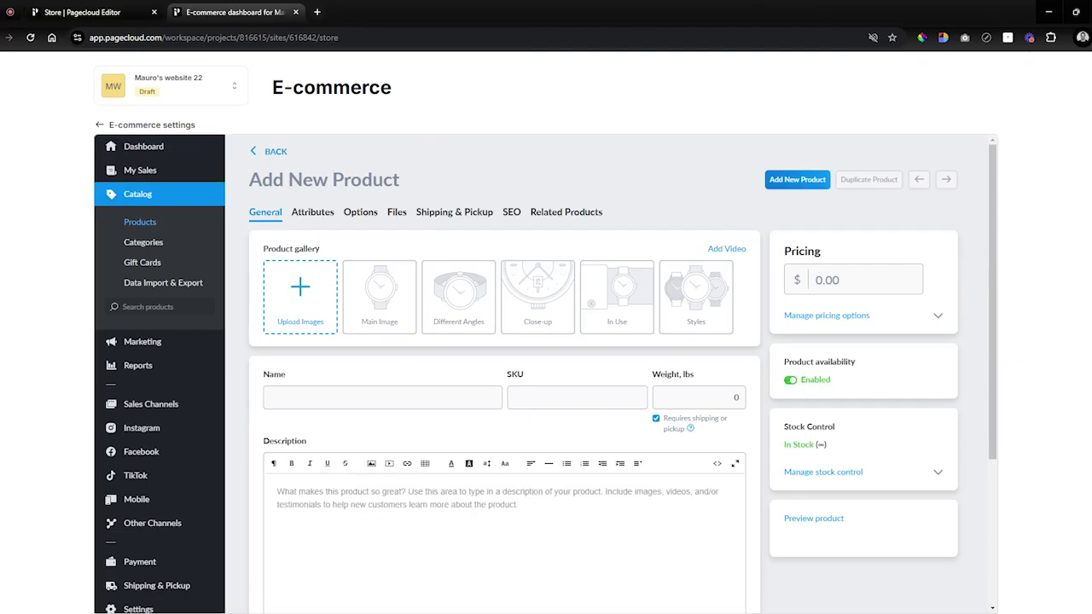
{"action": "scroll", "coordinate": [418, 348], "scroll_direction": "down", "scroll_amount": 1}
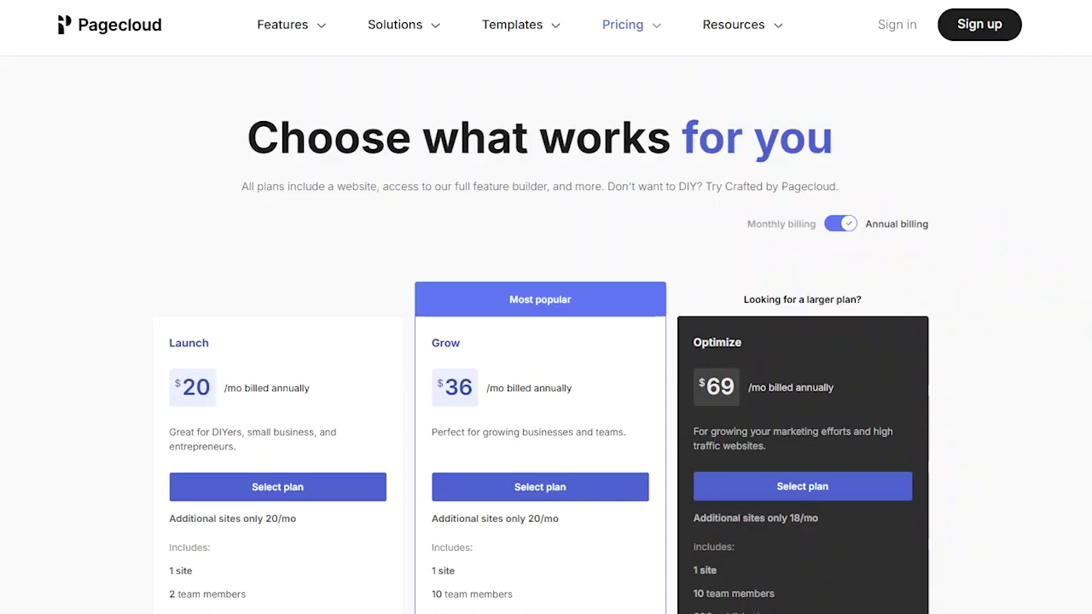
Look over the annually billed Launch, Grow and Optimize plans on the pricing page.
{"action": "scroll", "coordinate": [546, 342], "scroll_direction": "down", "scroll_amount": 2}
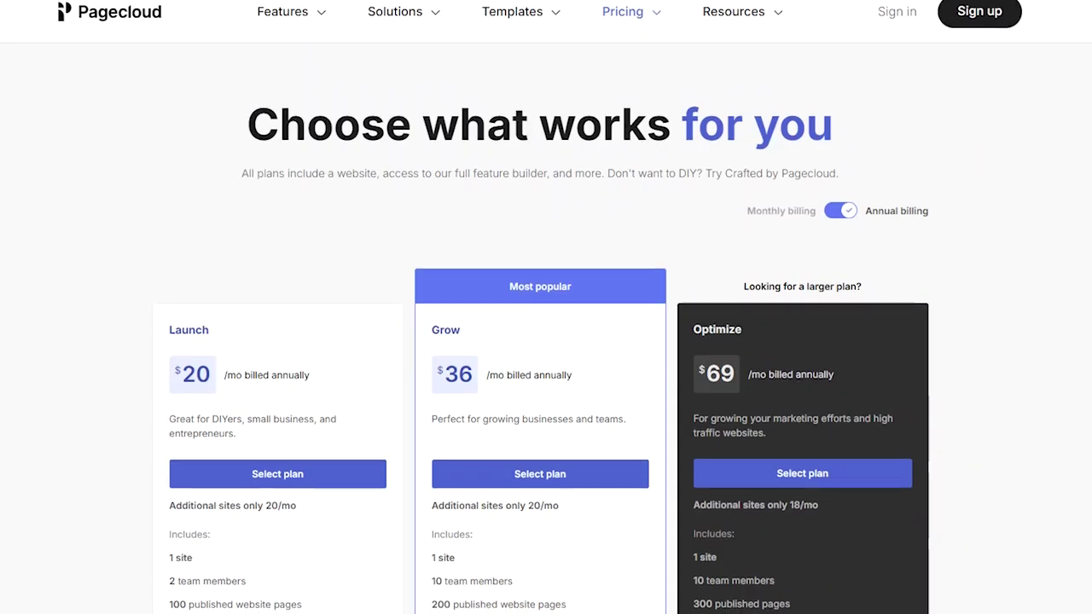
{"action": "scroll", "coordinate": [546, 341], "scroll_direction": "down", "scroll_amount": 2}
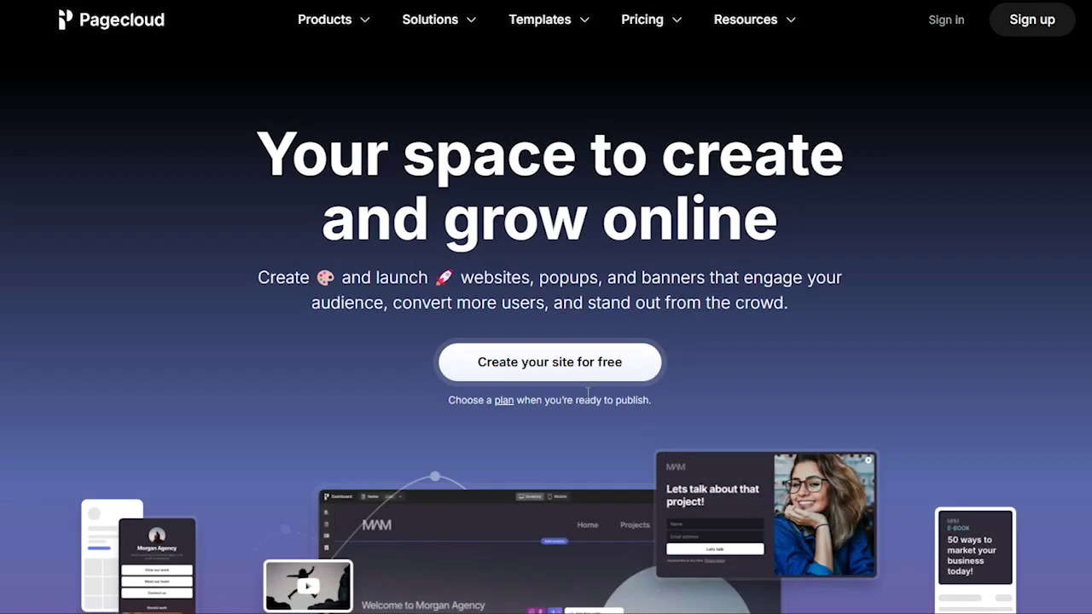
Start creating a free site from the Pagecloud homepage and select Small business site as its type.
{"action": "left_click", "coordinate": [550, 365]}
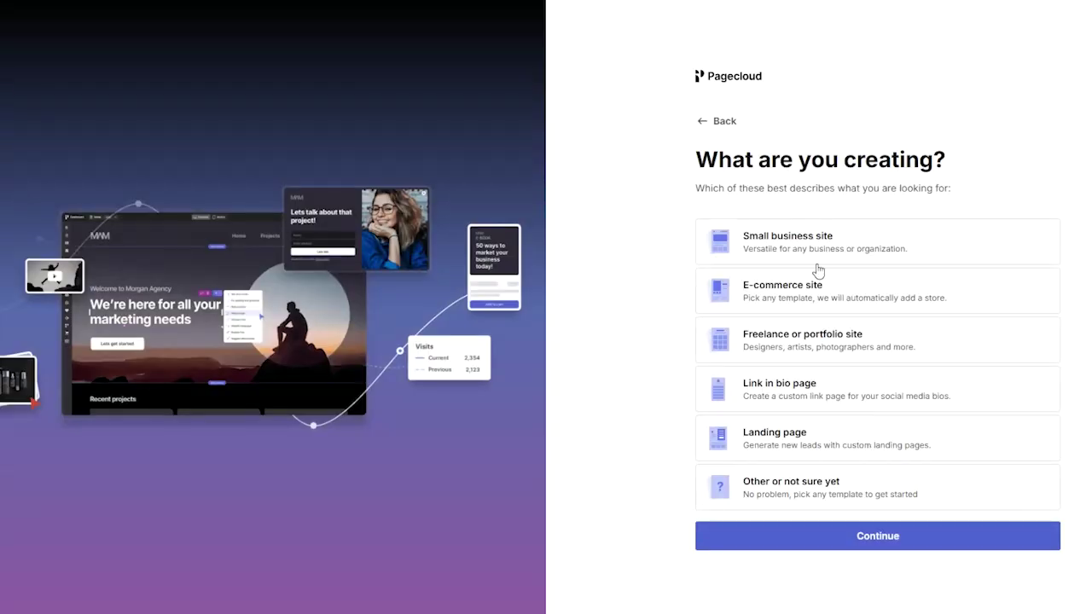
{"action": "left_click", "coordinate": [844, 250]}
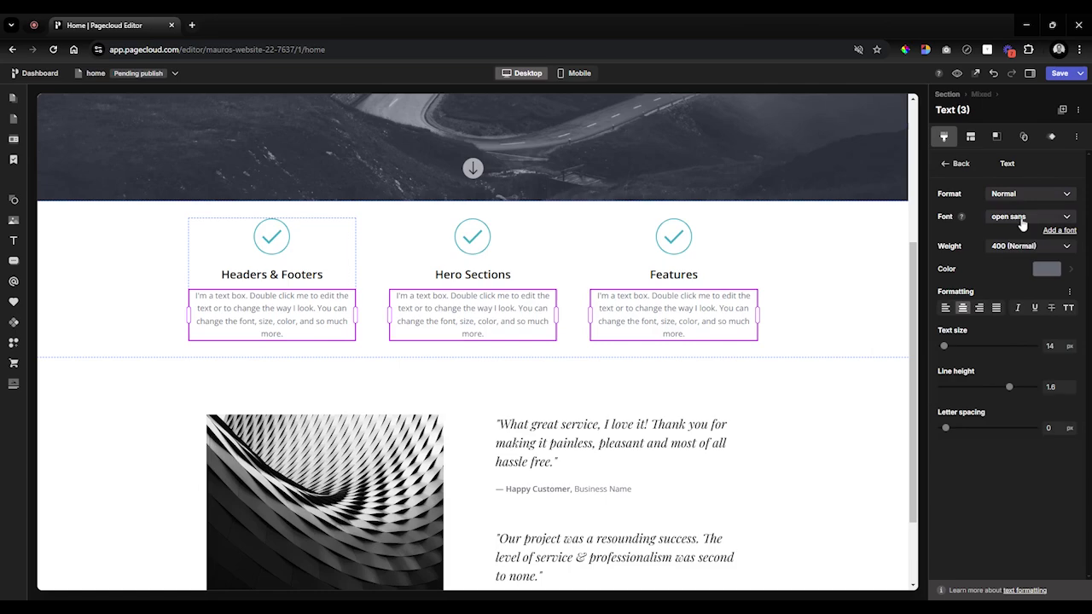
Set the font of the three selected feature descriptions to alegreya and make the features section taller.
{"action": "left_click", "coordinate": [1022, 220]}
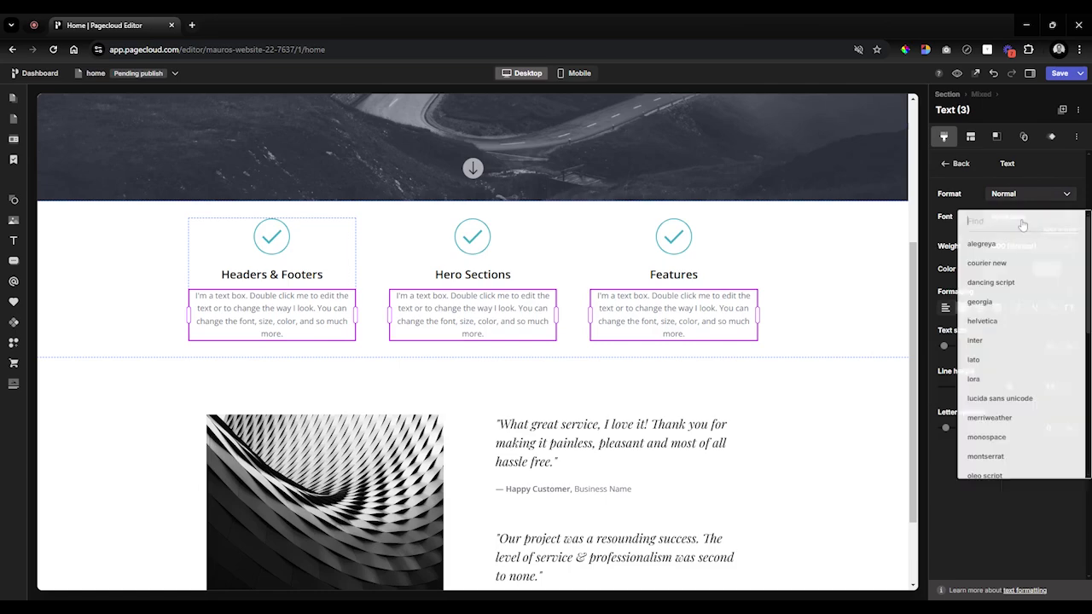
{"action": "left_click", "coordinate": [1001, 248]}
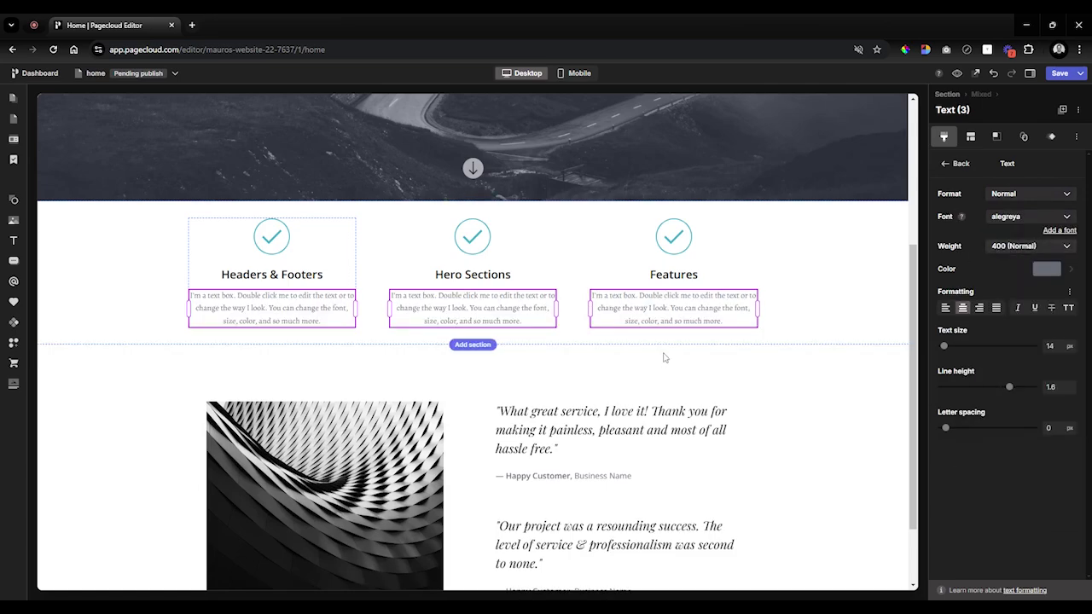
{"action": "left_click_drag", "start_coordinate": [664, 357], "coordinate": [690, 493]}
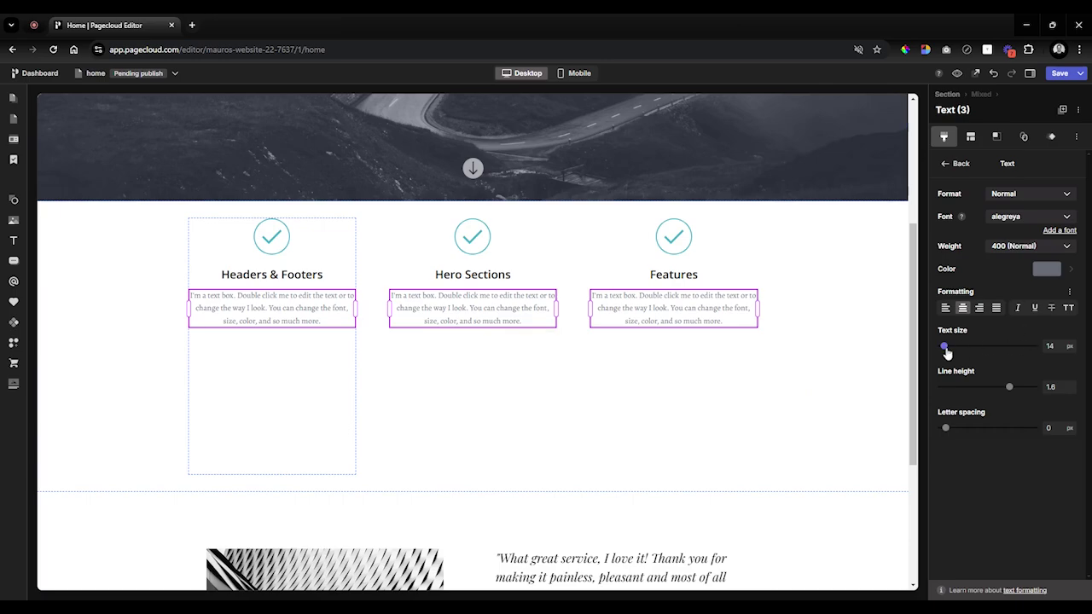
Set the text size of the three feature descriptions to 22 px and deselect them.
{"action": "left_click_drag", "start_coordinate": [945, 351], "coordinate": [950, 350]}
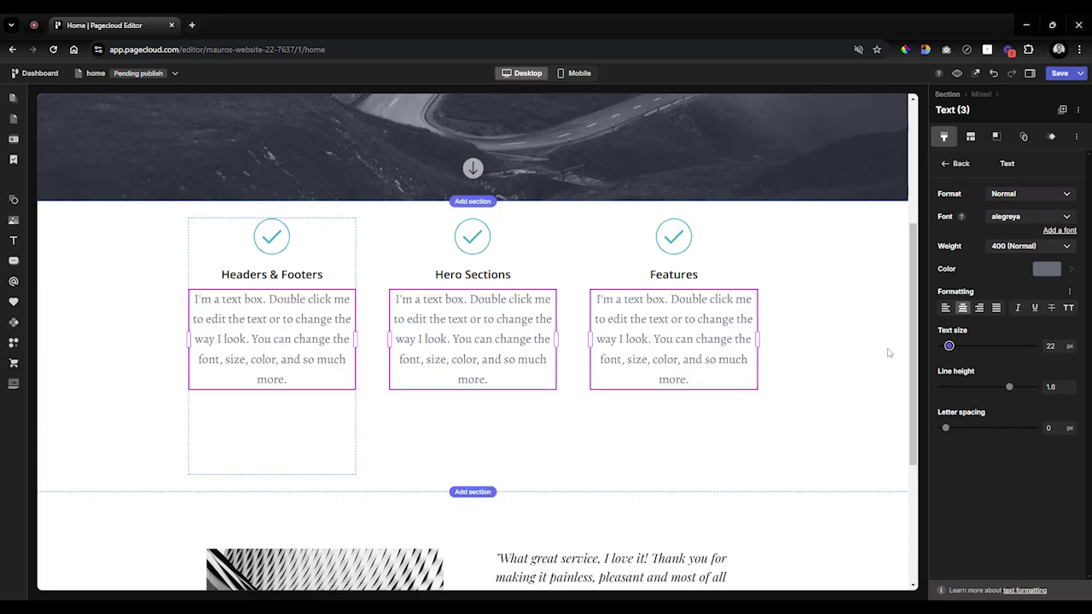
{"action": "left_click", "coordinate": [849, 361]}
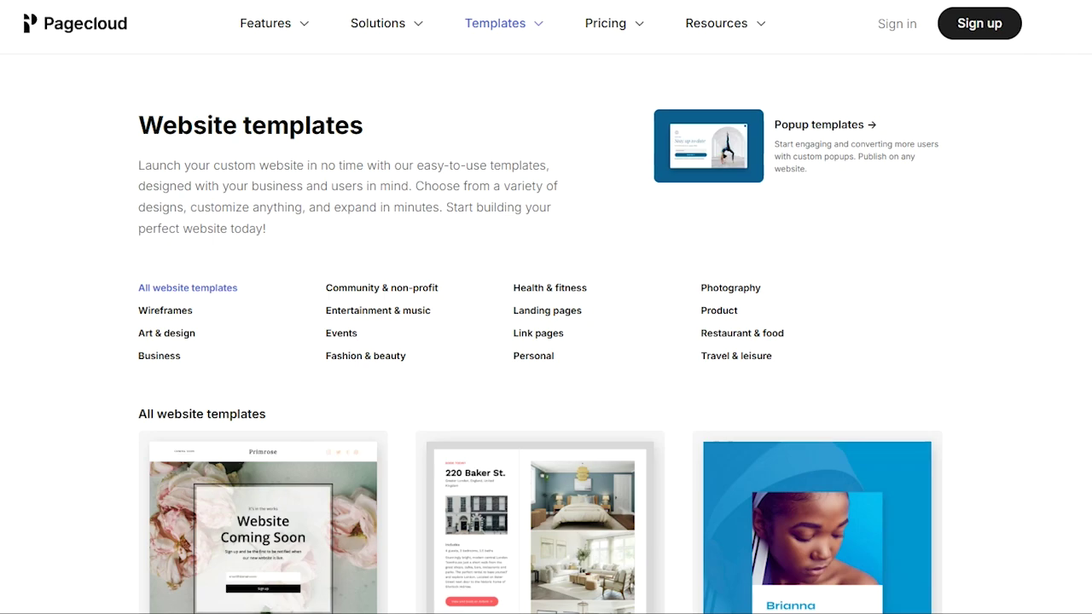
Browse the designs in the All website templates gallery.
{"action": "scroll", "coordinate": [545, 341], "scroll_direction": "down", "scroll_amount": 10}
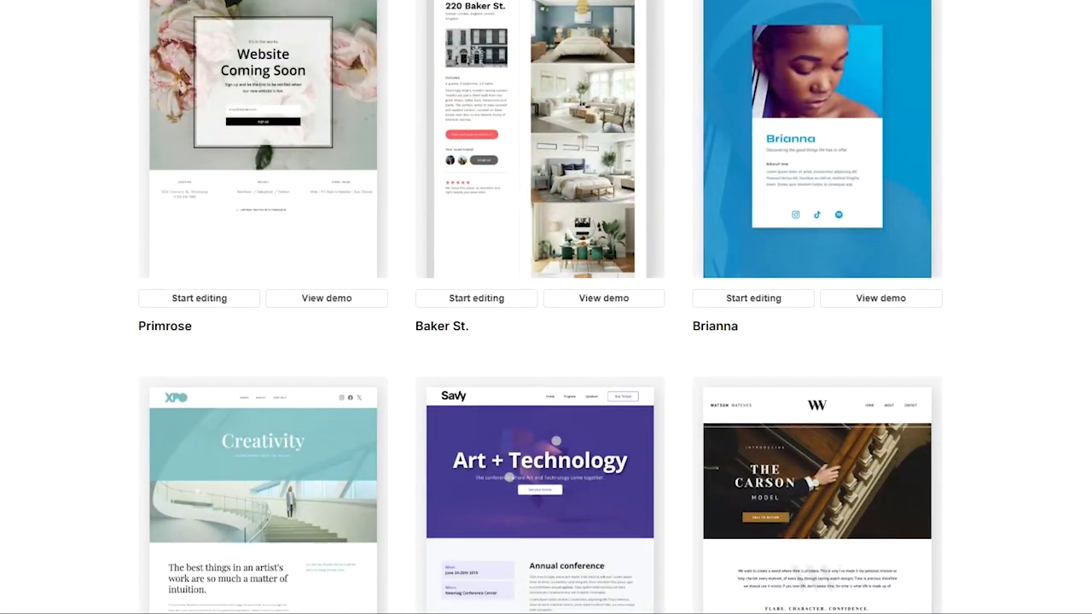
{"action": "scroll", "coordinate": [546, 342], "scroll_direction": "down", "scroll_amount": 6}
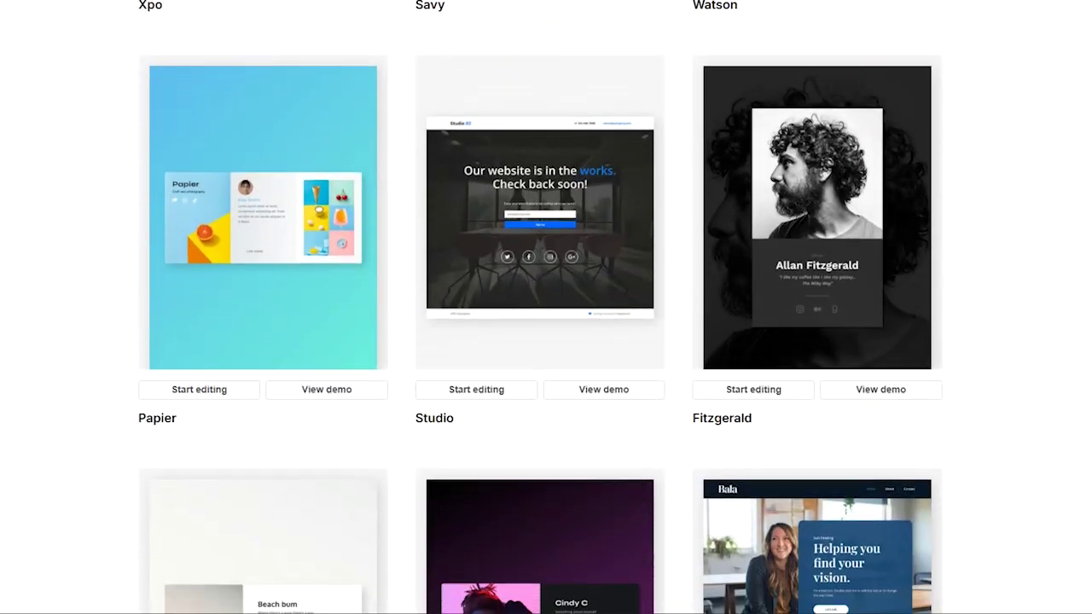
{"action": "scroll", "coordinate": [546, 341], "scroll_direction": "down", "scroll_amount": 8}
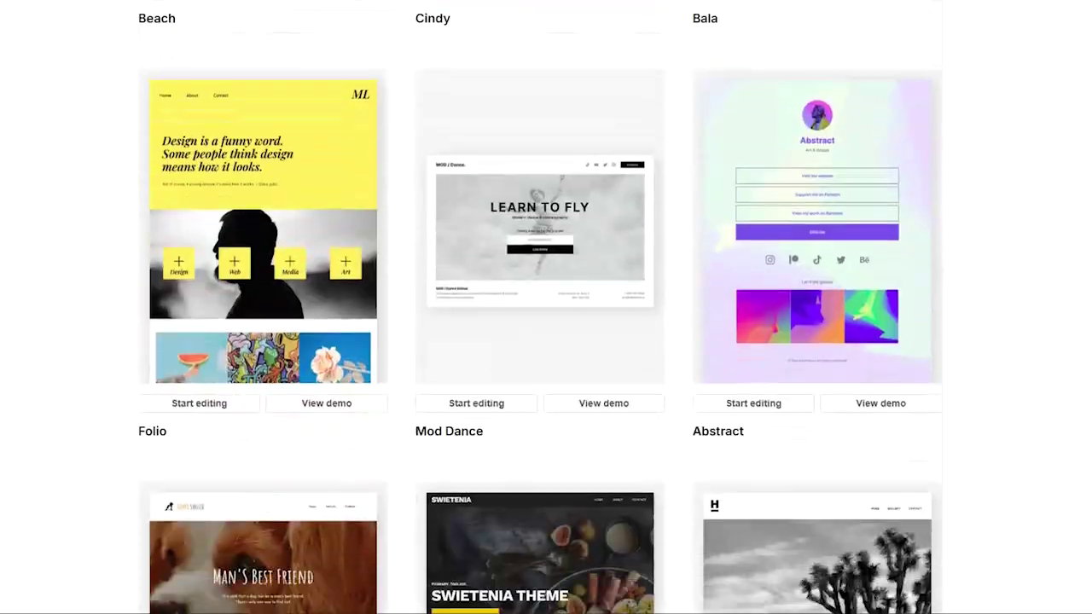
{"action": "scroll", "coordinate": [546, 341], "scroll_direction": "down", "scroll_amount": 8}
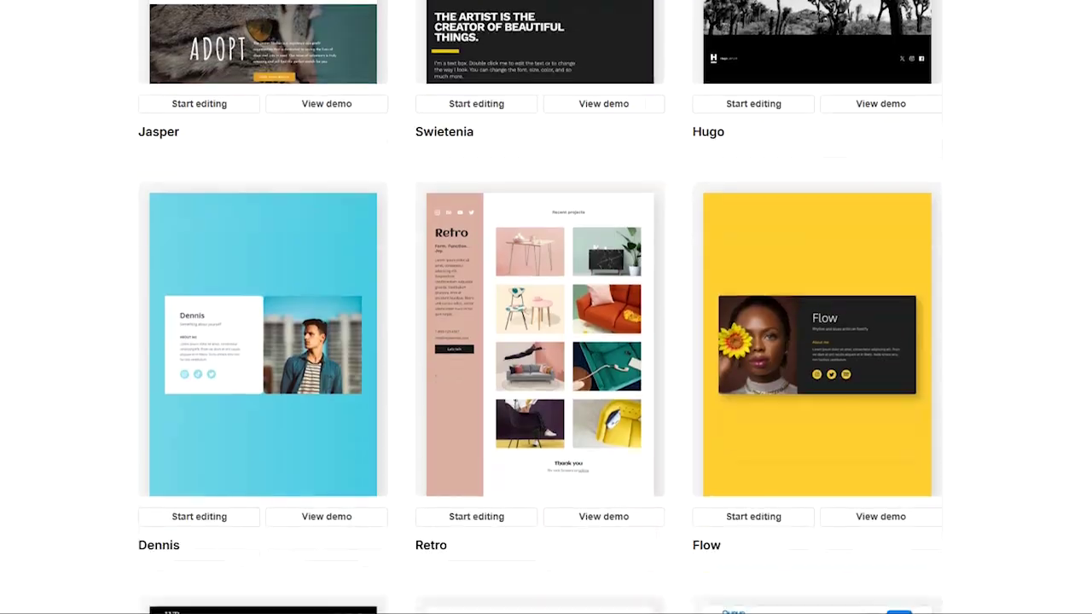
{"action": "scroll", "coordinate": [546, 341], "scroll_direction": "down", "scroll_amount": 5}
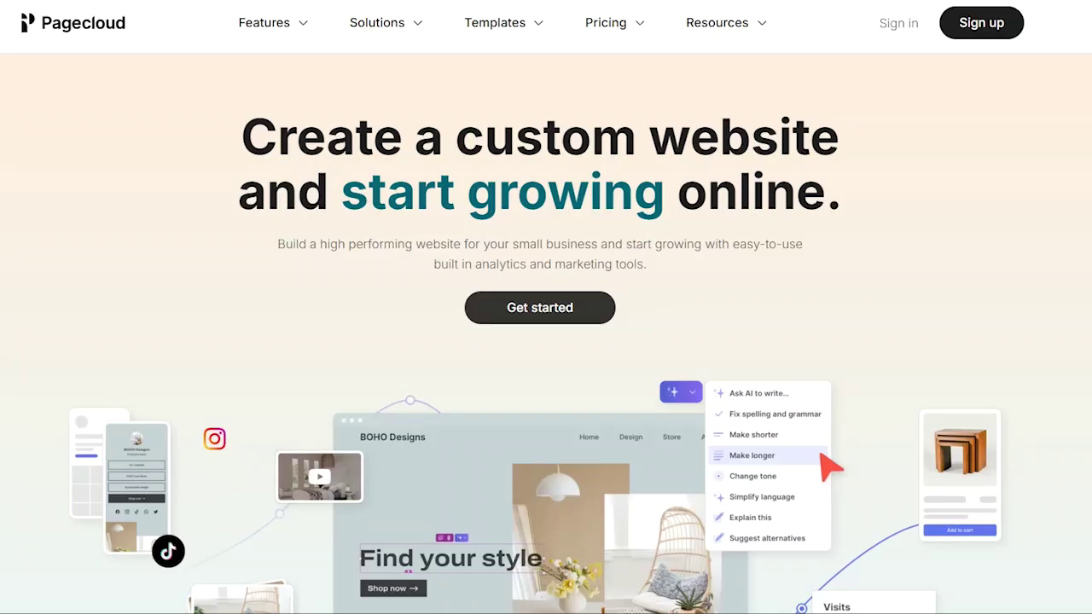
Look through the Pagecloud website-builder landing page and the homepage down to the Design section.
{"action": "scroll", "coordinate": [546, 341], "scroll_direction": "down", "scroll_amount": 2}
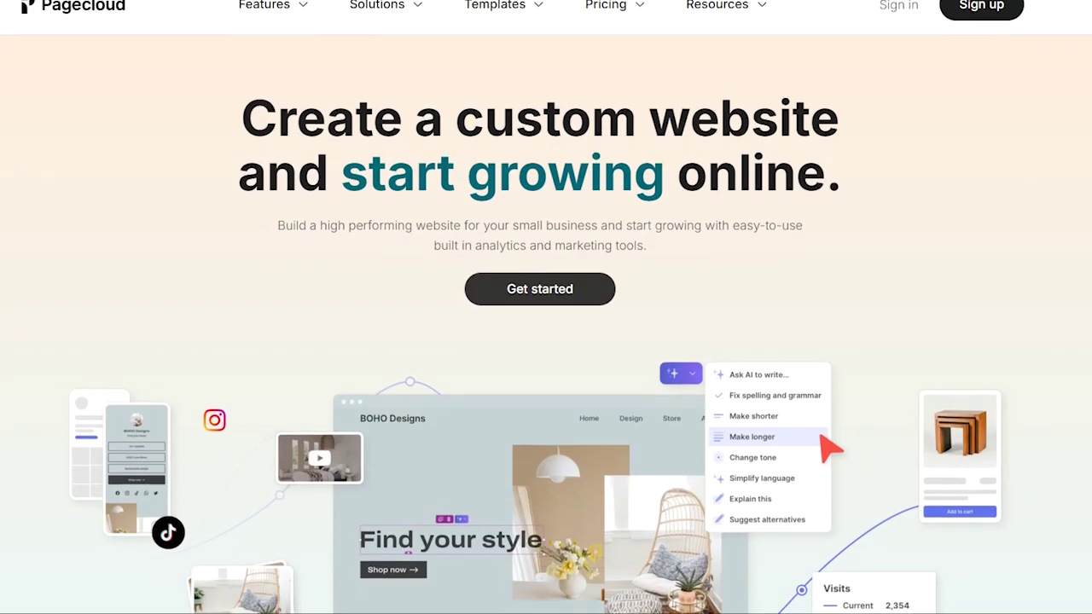
{"action": "scroll", "coordinate": [546, 341], "scroll_direction": "down", "scroll_amount": 1}
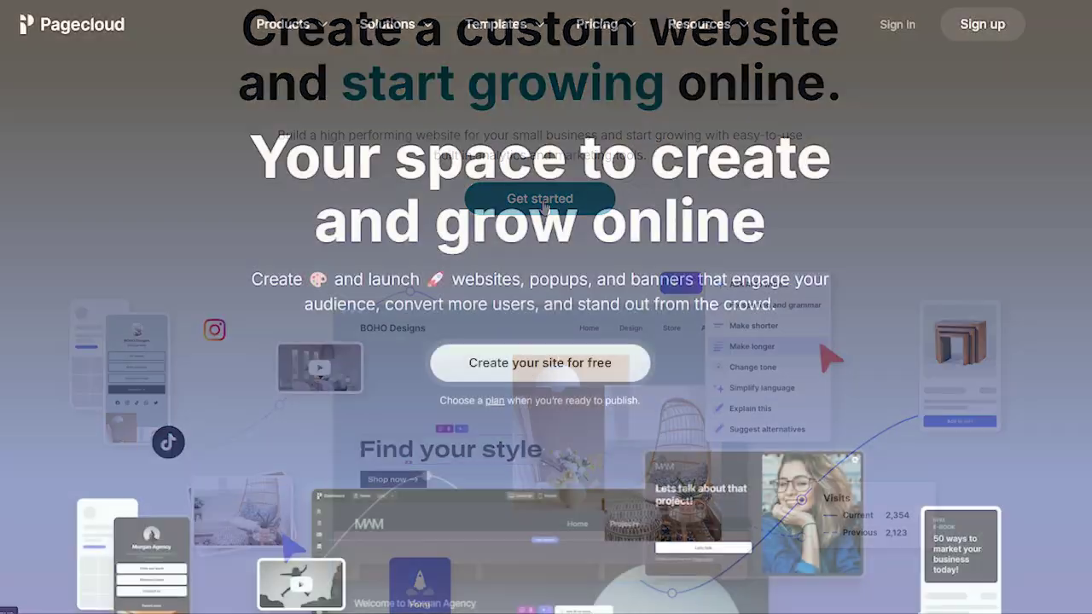
{"action": "scroll", "coordinate": [546, 341], "scroll_direction": "down", "scroll_amount": 9}
{"action": "scroll", "coordinate": [546, 341], "scroll_direction": "down", "scroll_amount": 3}
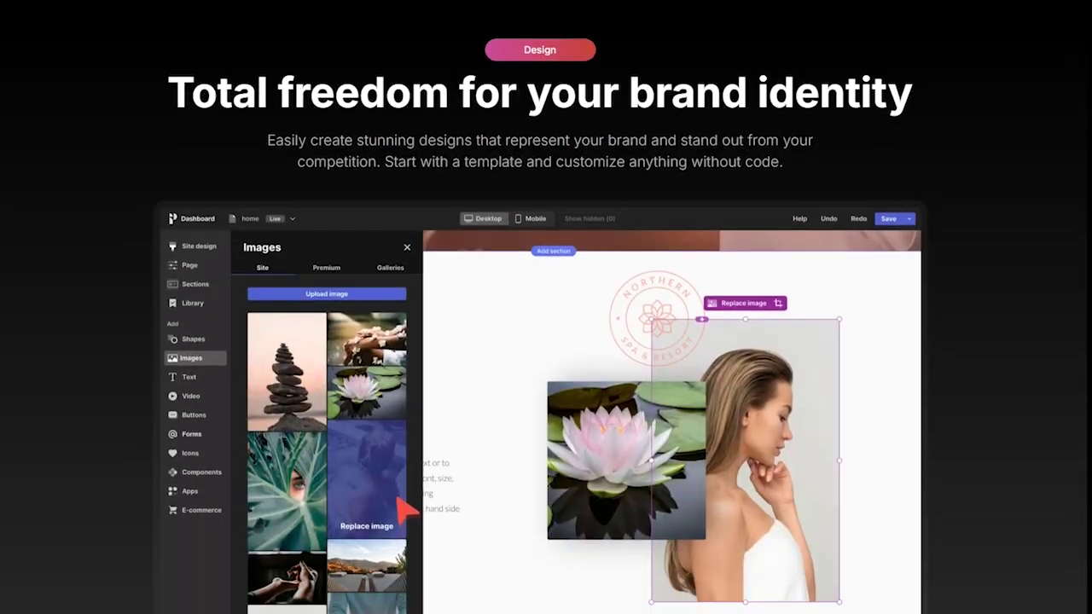
Start creating a free site from the Pagecloud homepage and choose E-commerce site as the type of site.
{"action": "scroll", "coordinate": [546, 341], "scroll_direction": "down", "scroll_amount": 4}
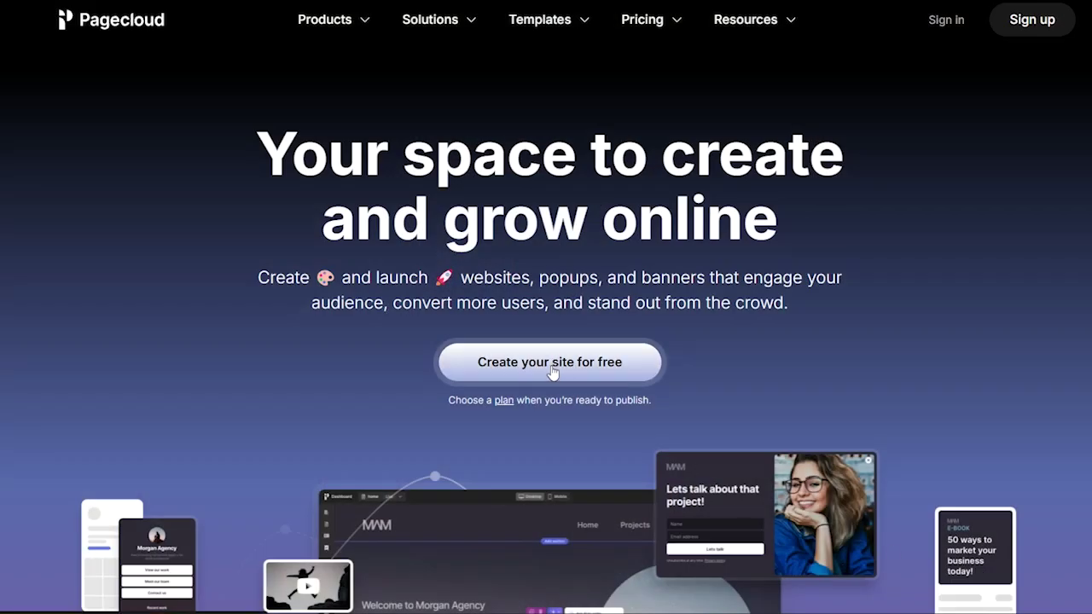
{"action": "left_click", "coordinate": [552, 362]}
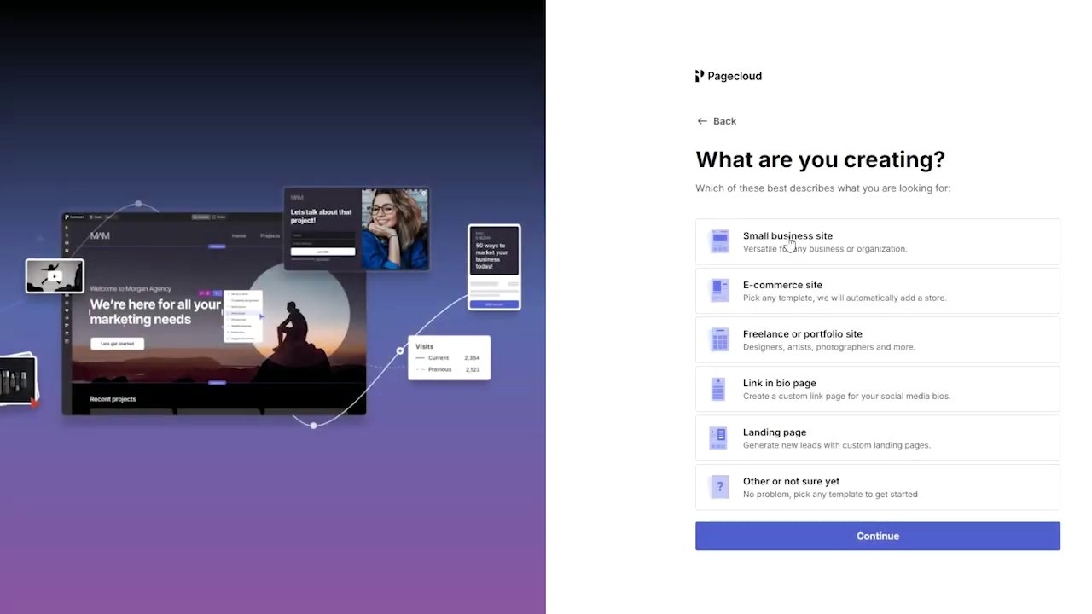
{"action": "left_click", "coordinate": [843, 247]}
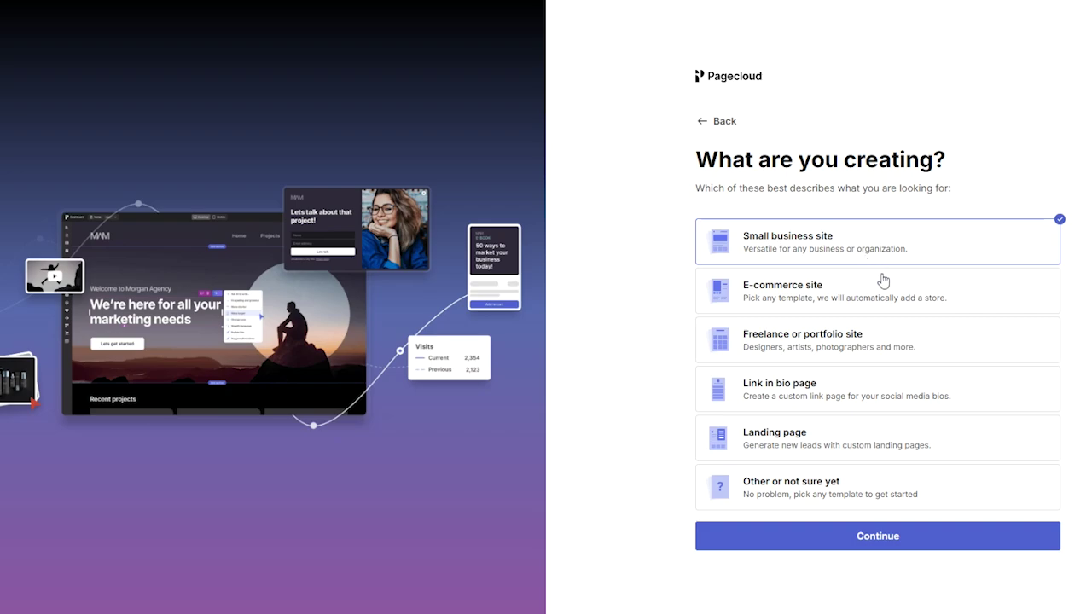
{"action": "left_click", "coordinate": [906, 344]}
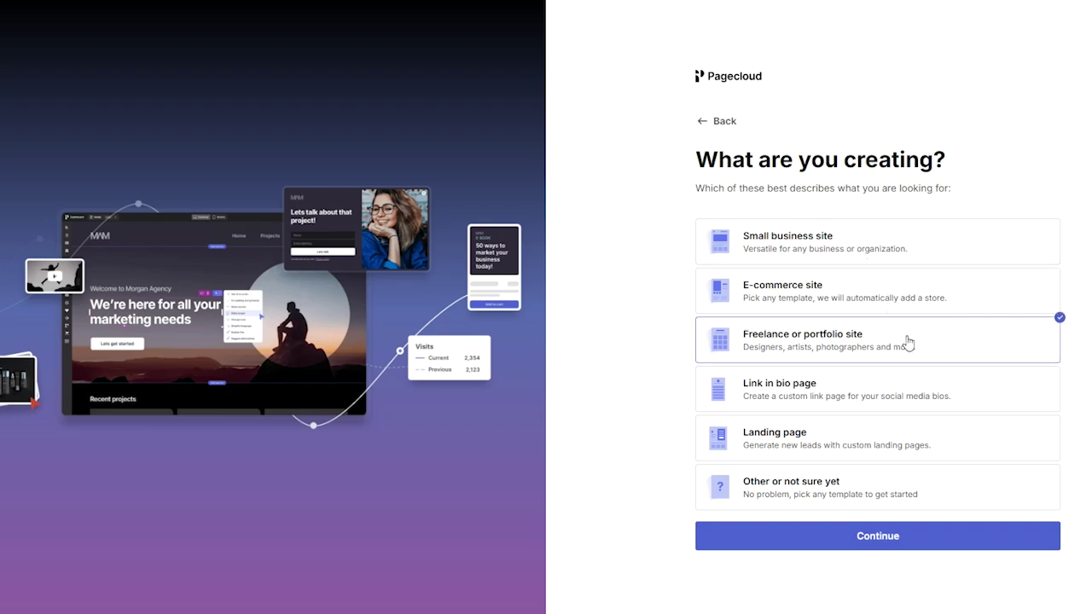
{"action": "left_click", "coordinate": [782, 297]}
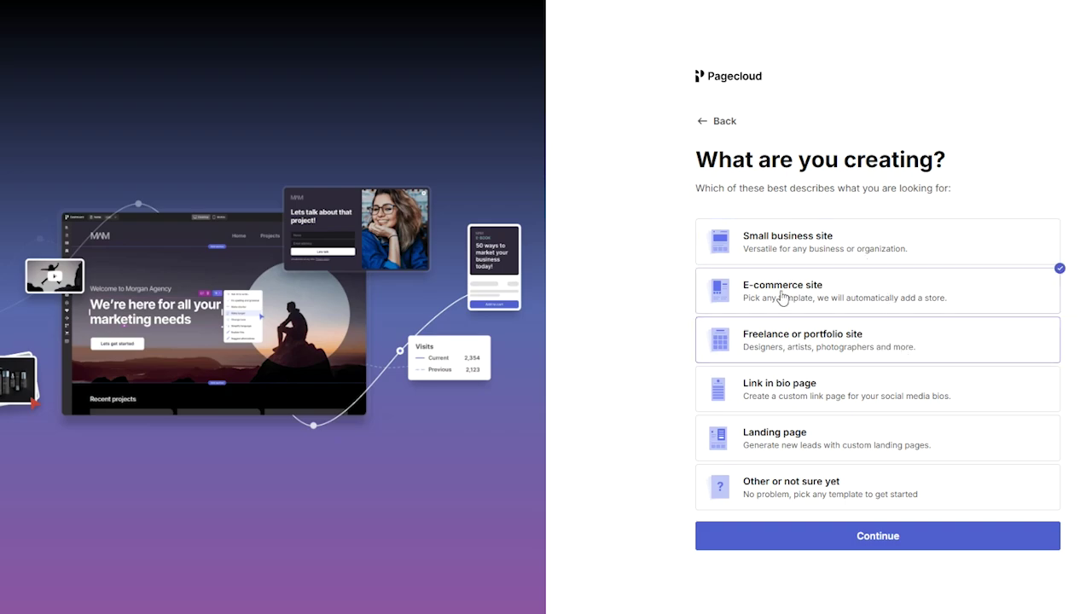
{"action": "left_click", "coordinate": [892, 539]}
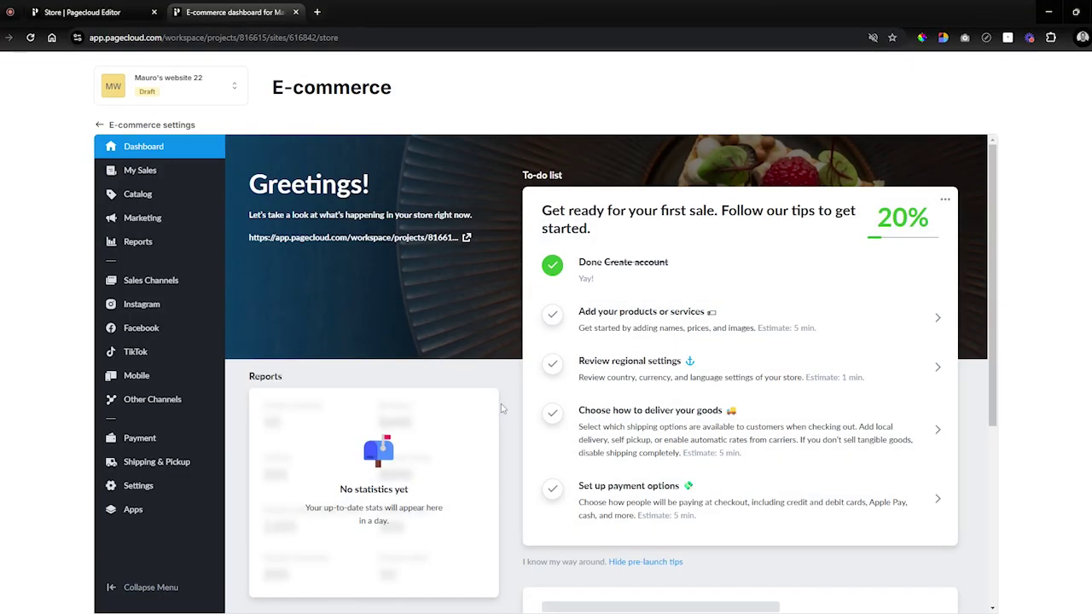
{"action": "scroll", "coordinate": [501, 406], "scroll_direction": "down", "scroll_amount": 2}
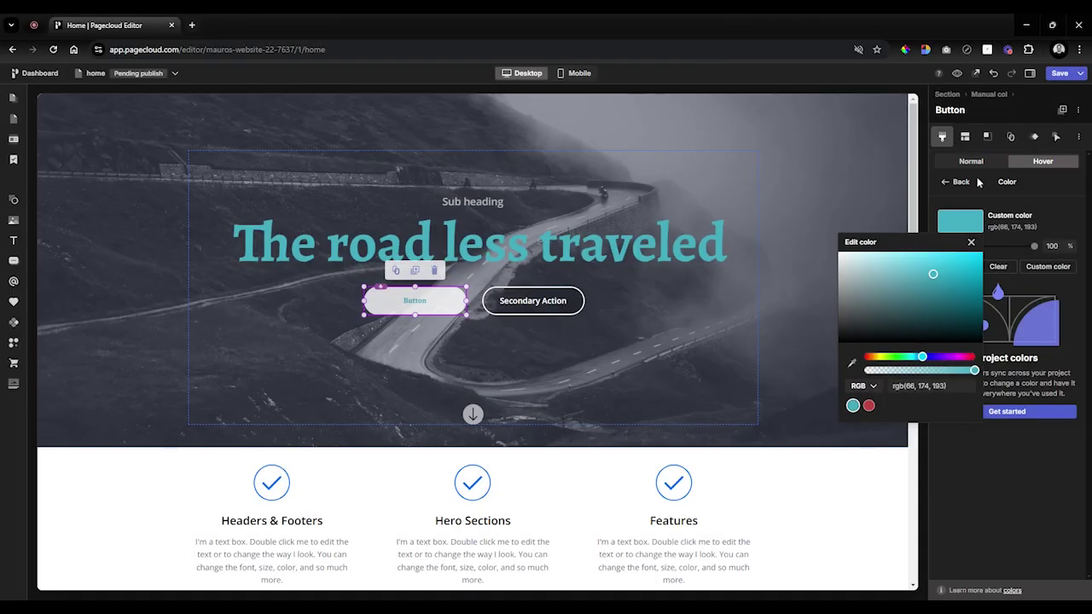
Close the first hero button's color editor and open the Secondary Action button's hover text color for editing.
{"action": "left_click", "coordinate": [979, 183]}
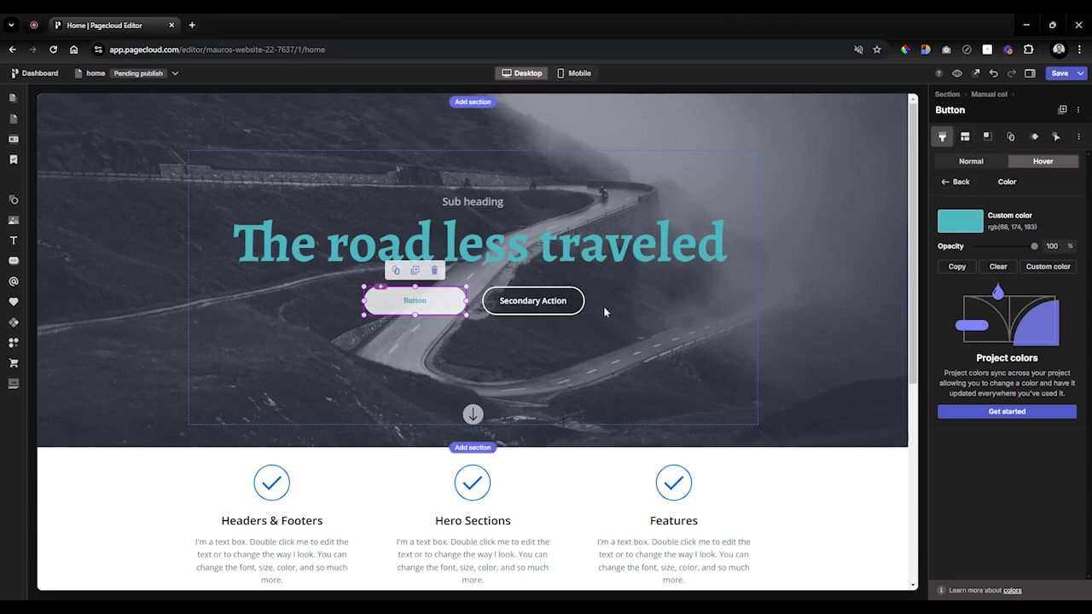
{"action": "left_click", "coordinate": [578, 306]}
{"action": "left_click", "coordinate": [1046, 163]}
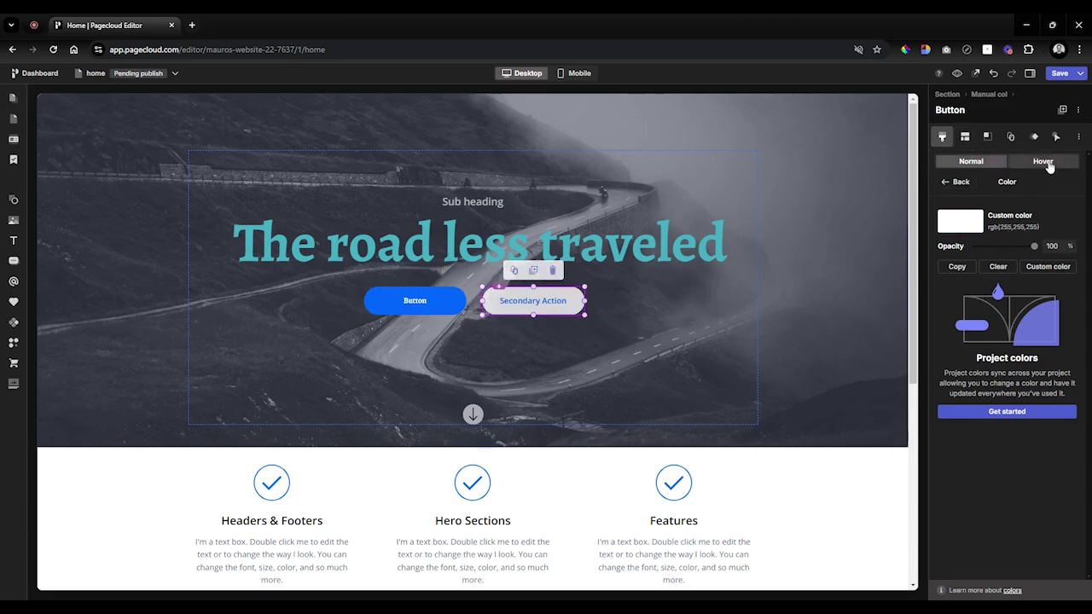
{"action": "left_click", "coordinate": [962, 223]}
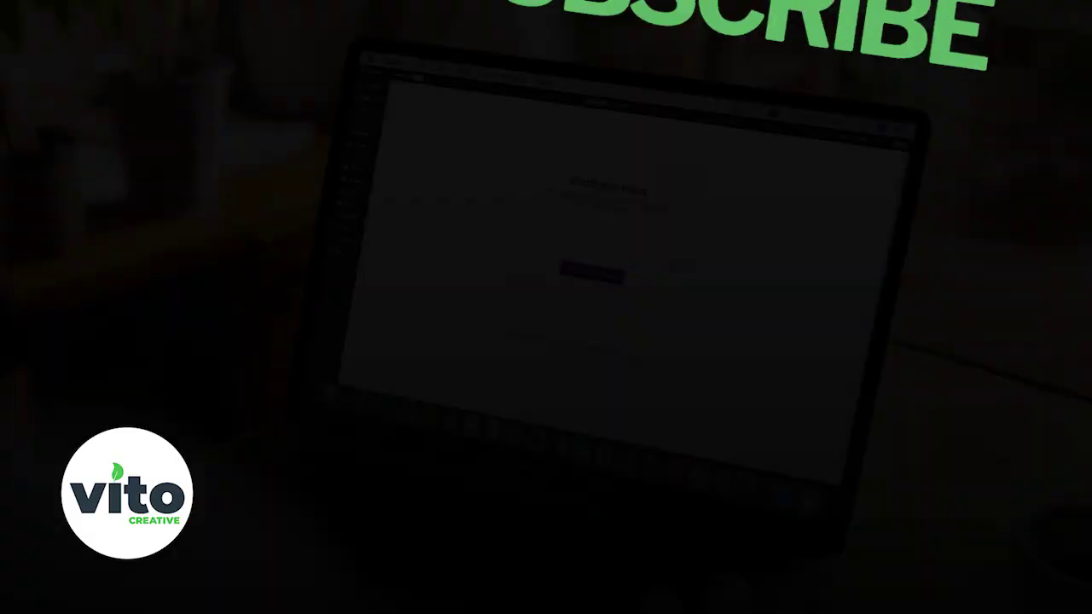